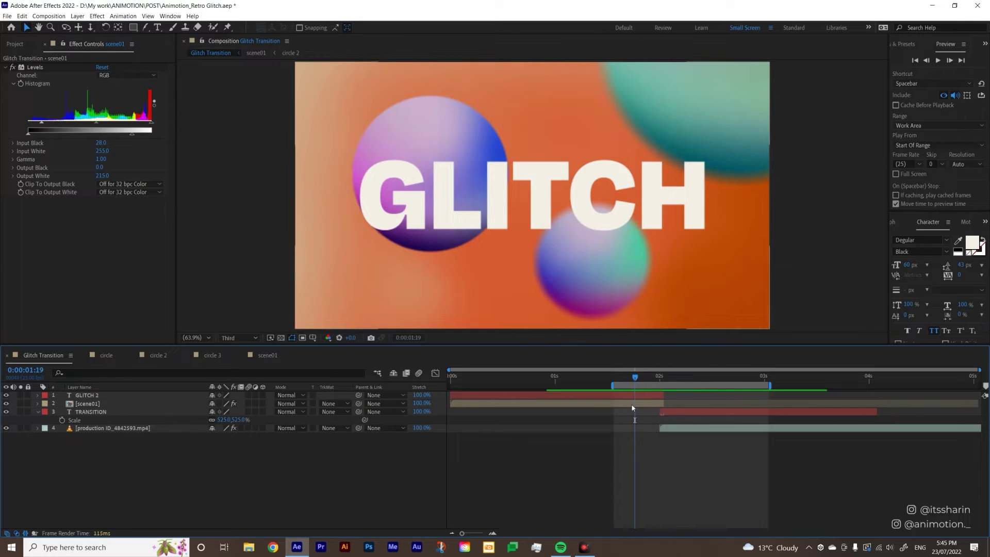
Review the scene01 and GLITCH 2 layers and play back the cut into the TRANSITION footage
left_click(633, 406)
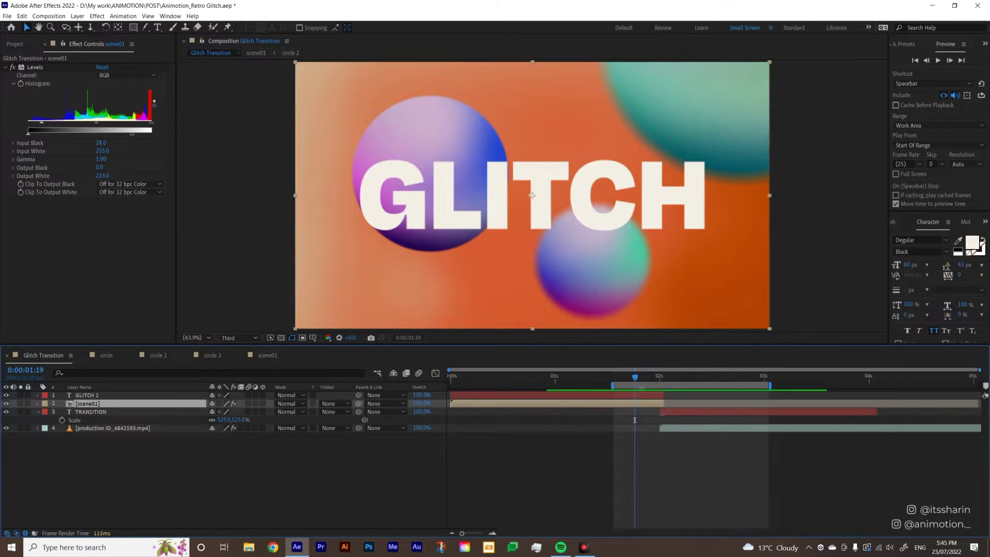
left_click(639, 395)
left_click_drag(643, 381, 680, 412)
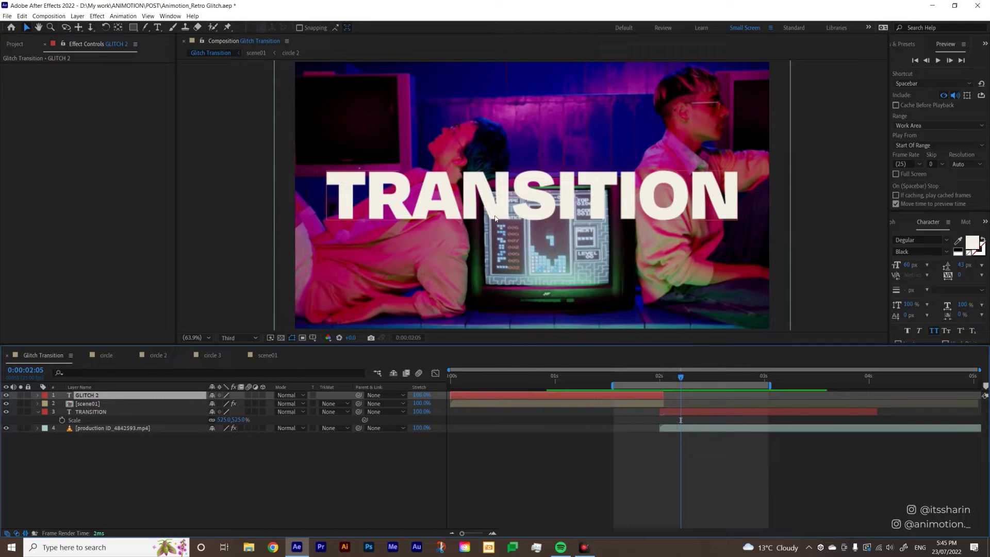
left_click(644, 381)
key("space")
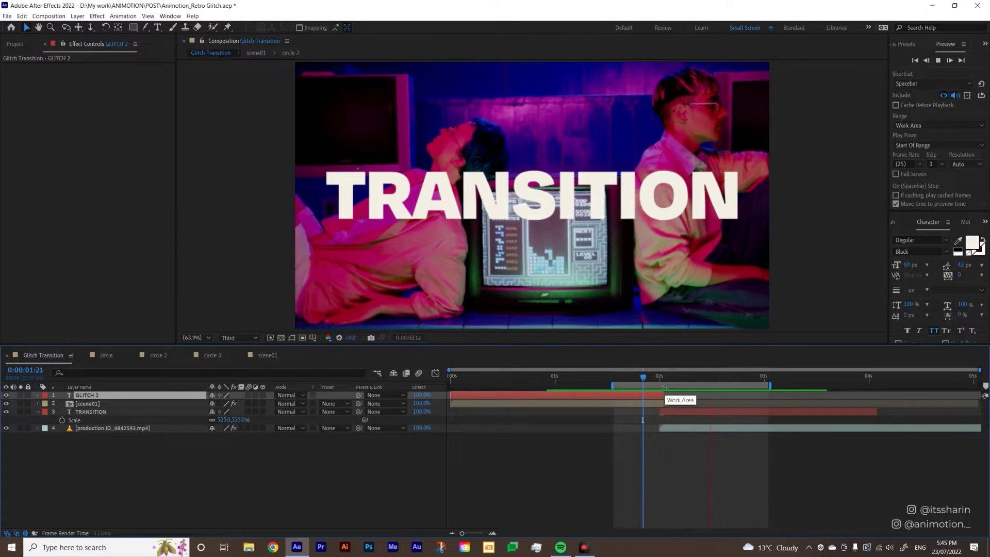
left_click(624, 452)
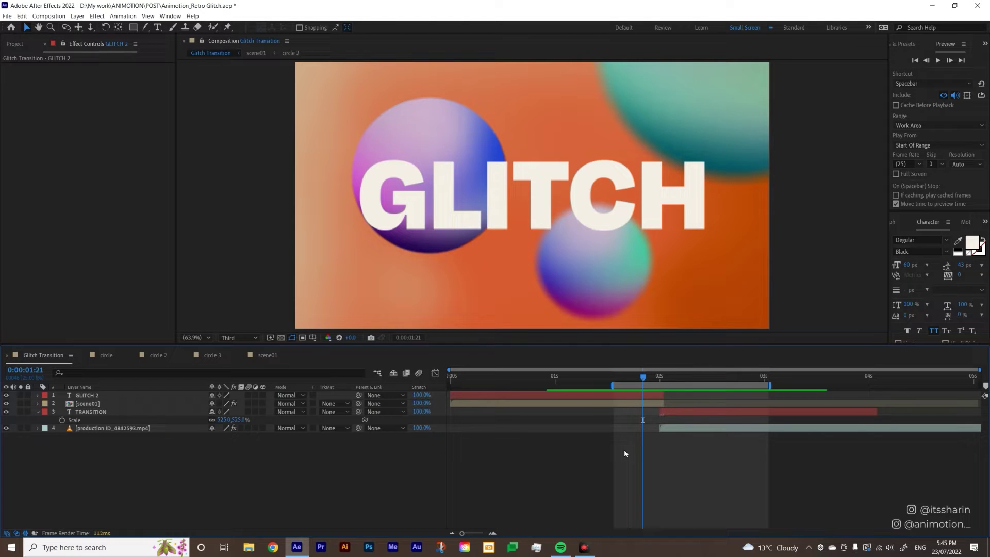
Create a new solid layer named FRACTAL
right_click(624, 449)
mouse_move(649, 348)
left_click(773, 361)
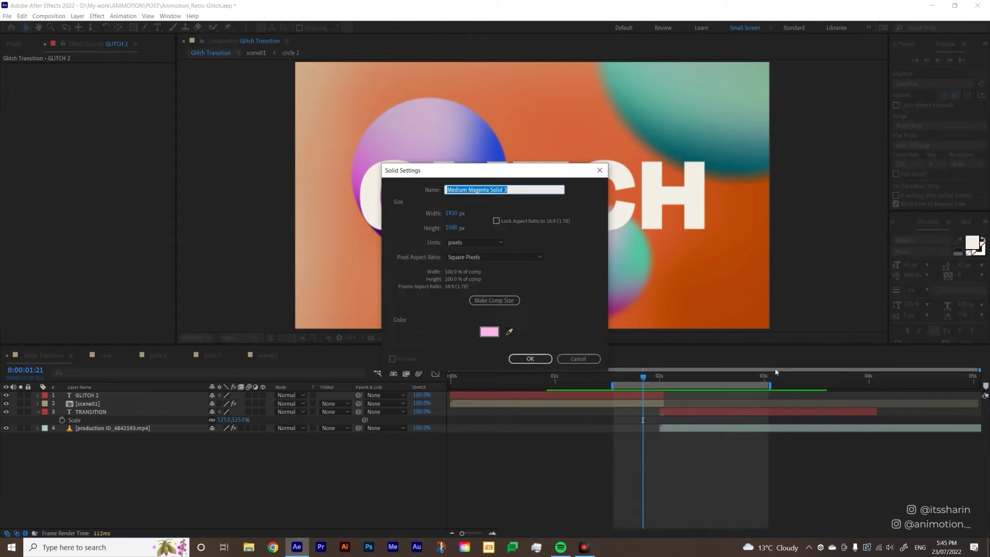
type("FRACTAL")
key("Return")
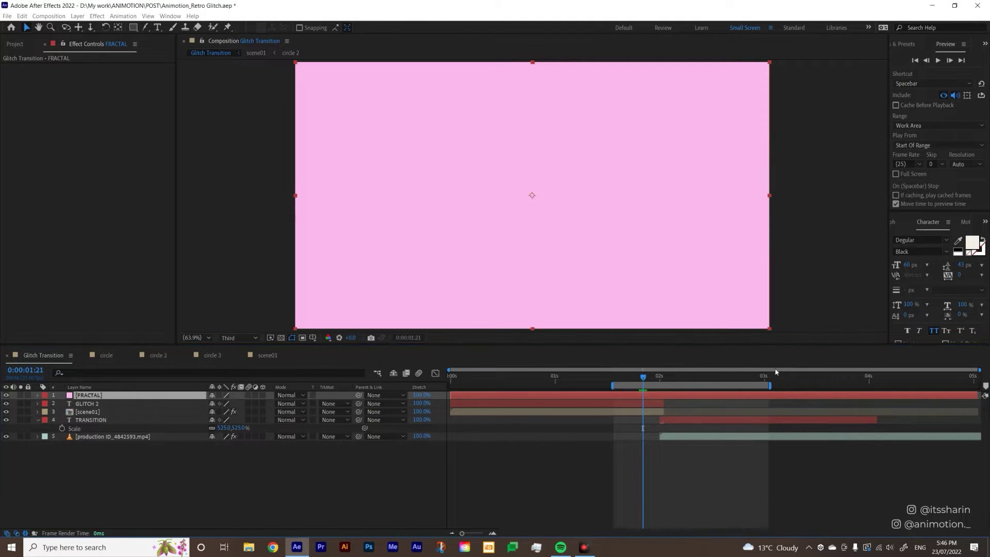
Apply Fractal Noise to FRACTAL with Block noise type and Contrast 813
key("ctrl+space")
type("fr")
key("Down")
key("Return")
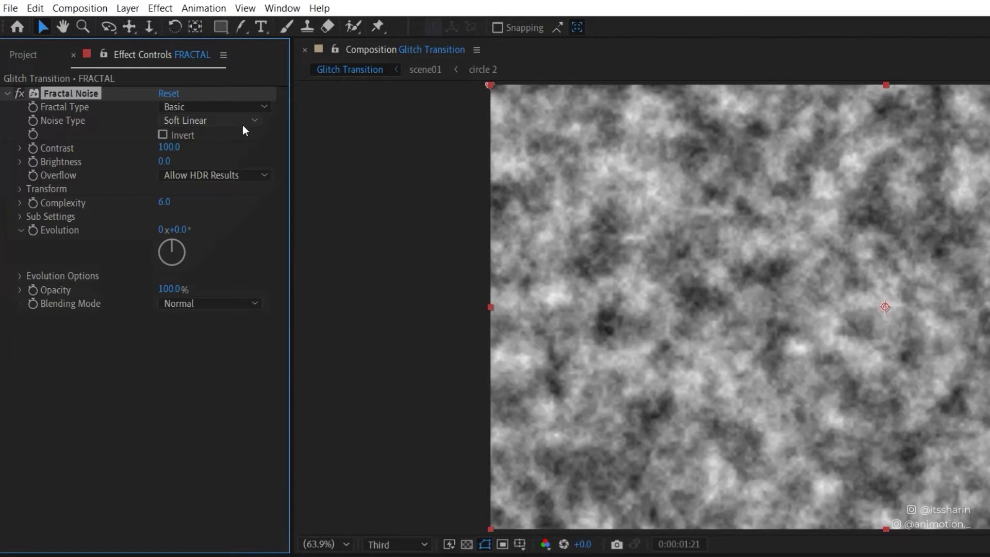
left_click(242, 125)
left_click(243, 138)
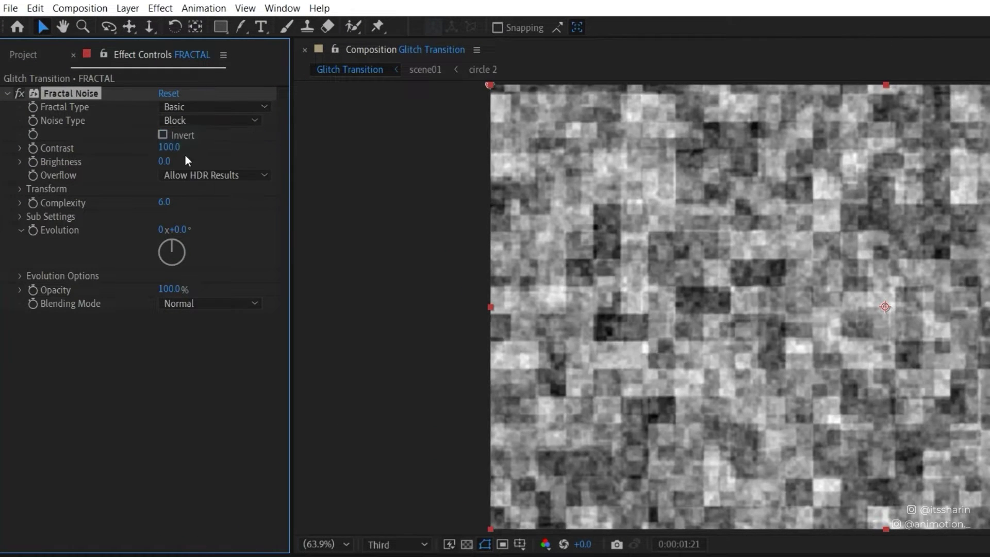
left_click_drag(165, 153, 733, 147)
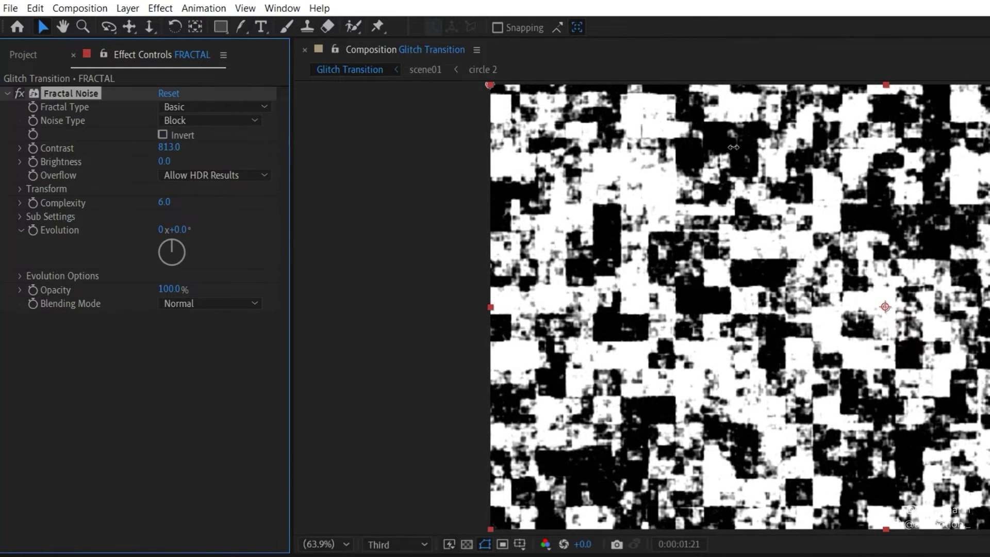
Turn off Uniform Scaling in Fractal Noise's Transform settings so width and height scale separately
left_click(20, 190)
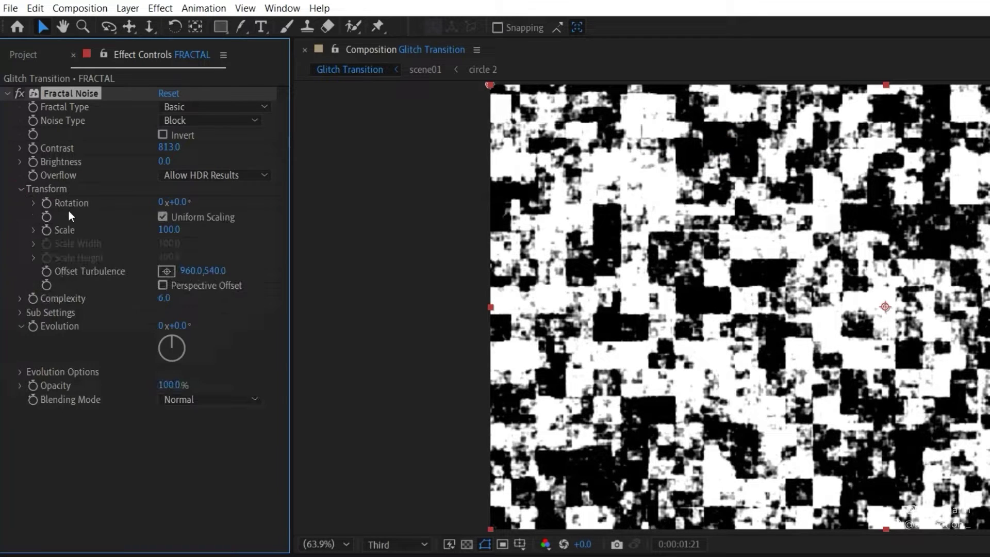
left_click(163, 217)
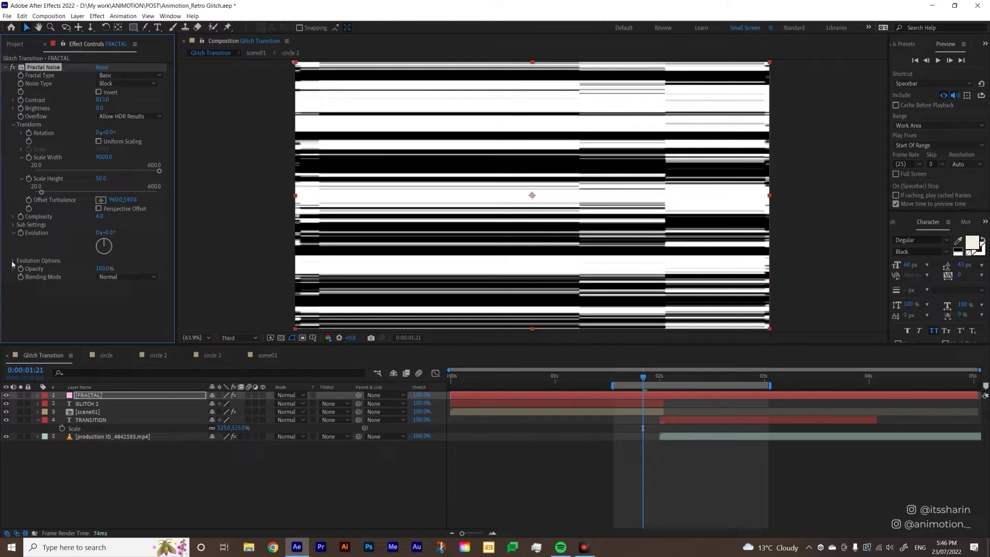
Drive Fractal Noise's Random Seed with a time*100 expression and preview the result
left_click(13, 261)
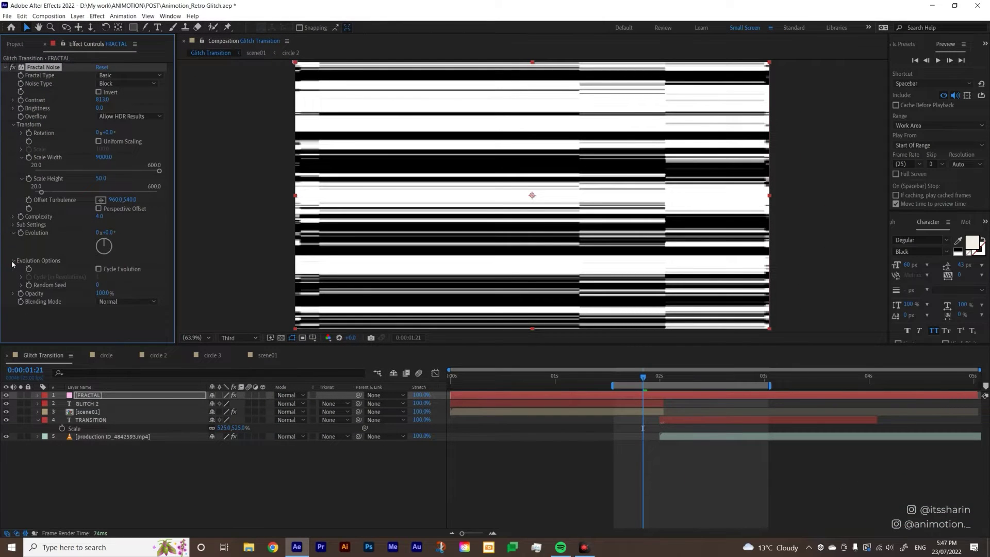
left_click(29, 285, "alt")
type("time*100")
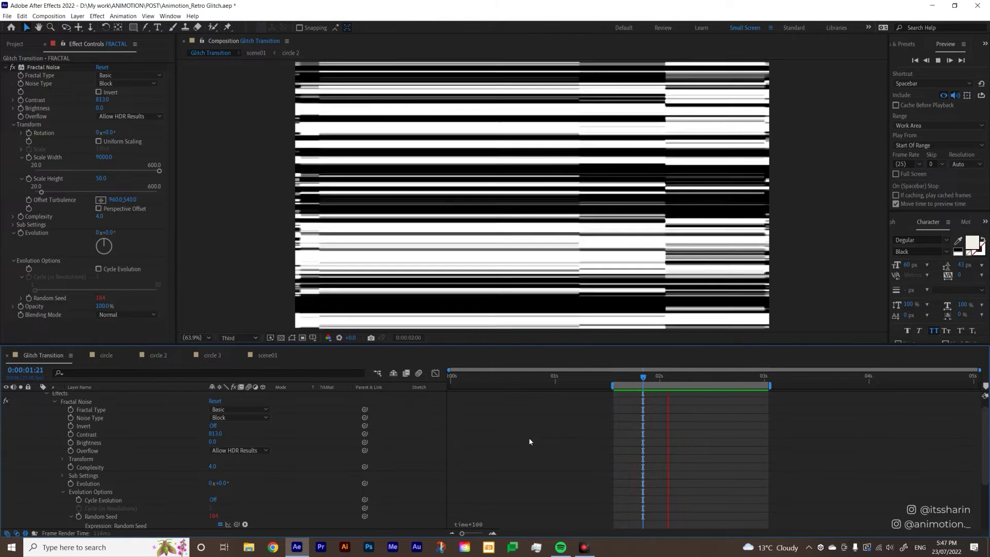
key("space")
scroll(170, 471, "up", 1)
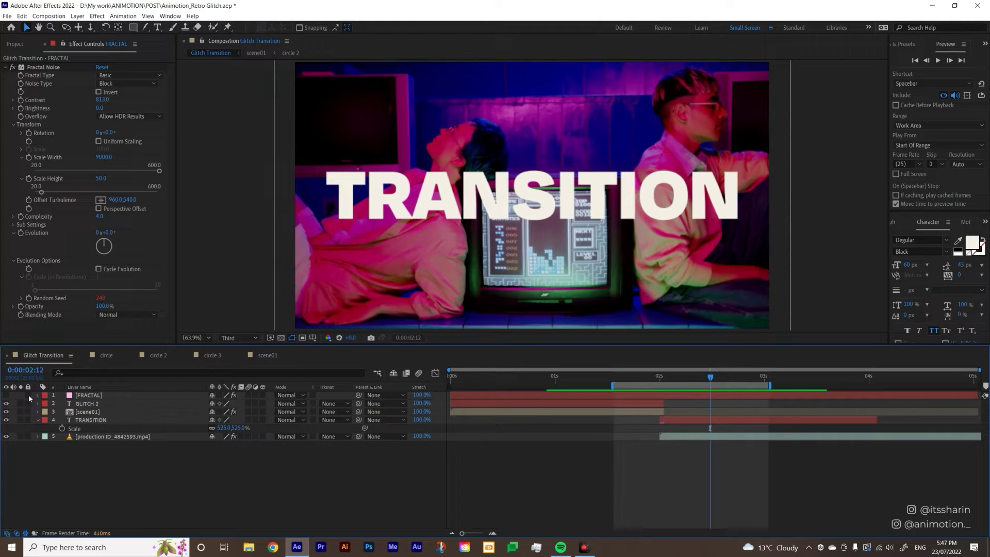
Lock FRACTAL and add a new adjustment layer named GLITCH
left_click(29, 394)
right_click(143, 475)
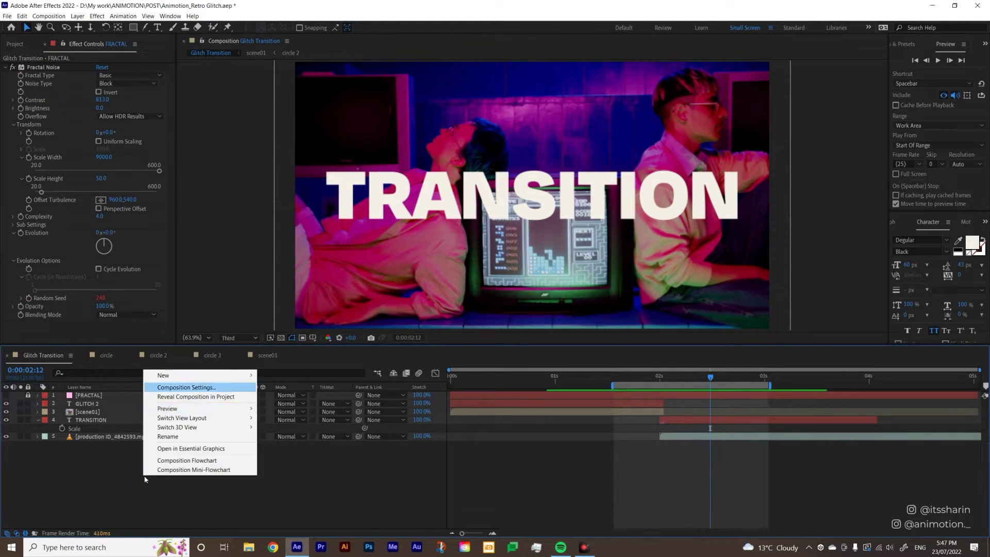
mouse_move(196, 375)
left_click(304, 444)
key("Return")
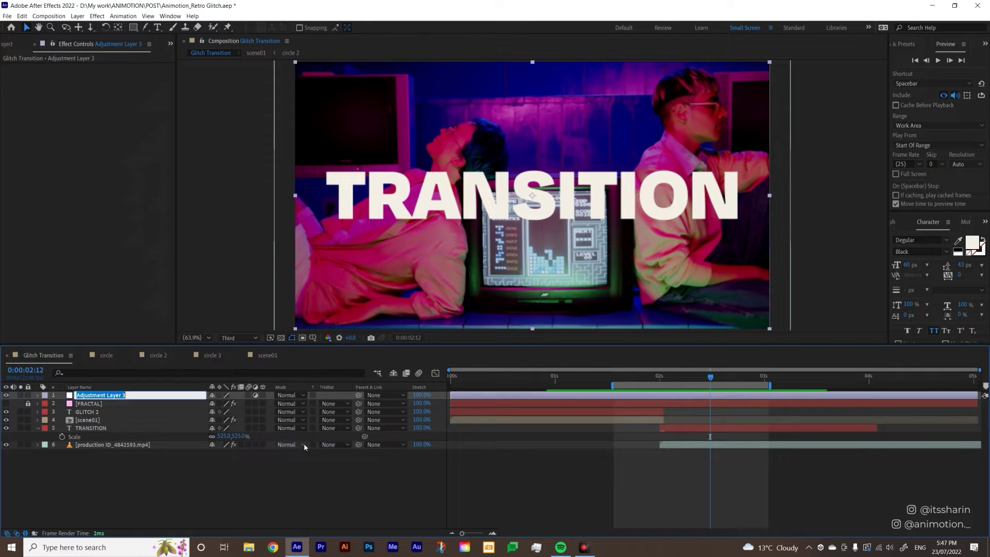
type("GLITCH")
key("Return")
Apply Displacement Map to GLITCH using FRACTAL with Effects & Masks, then preview
key("ctrl+space")
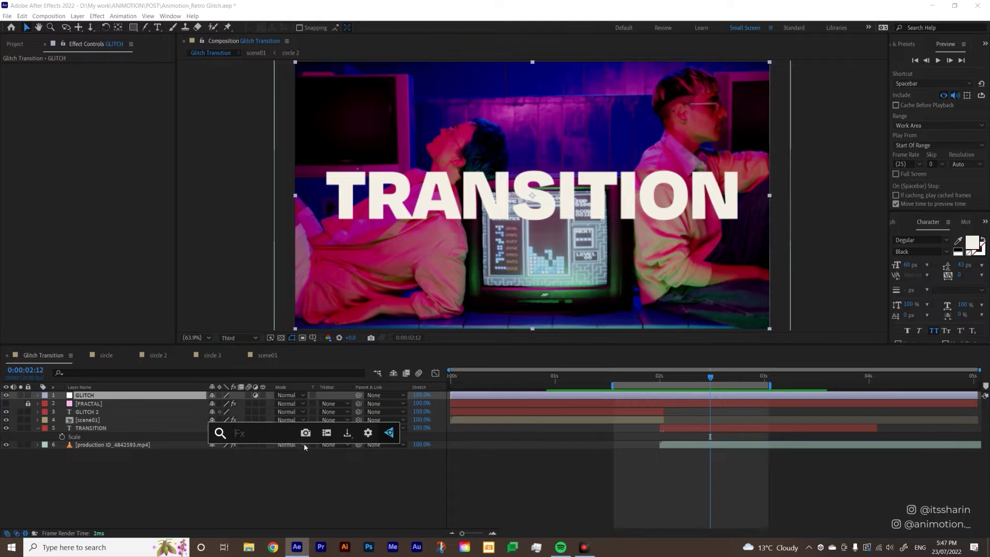
type("dis")
left_click(305, 446)
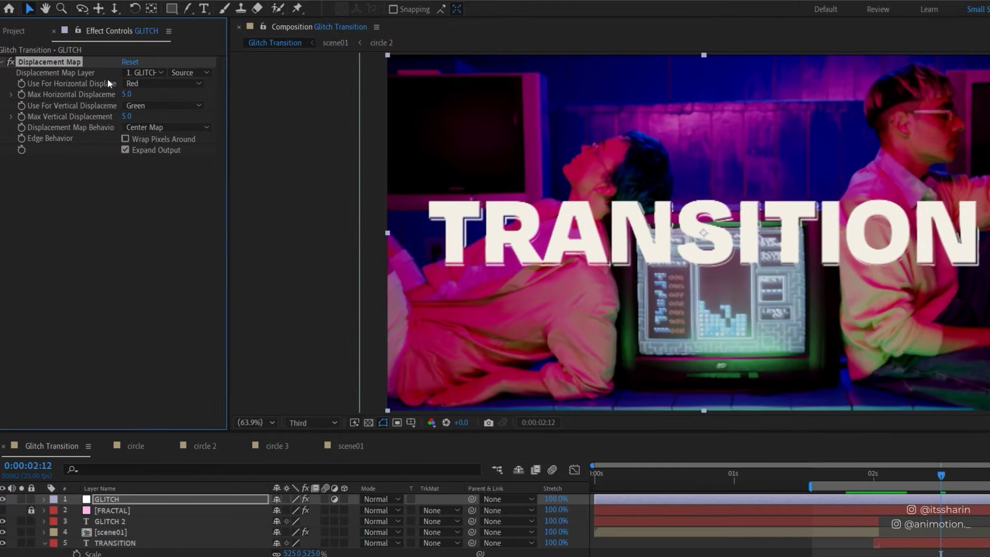
left_click(144, 73)
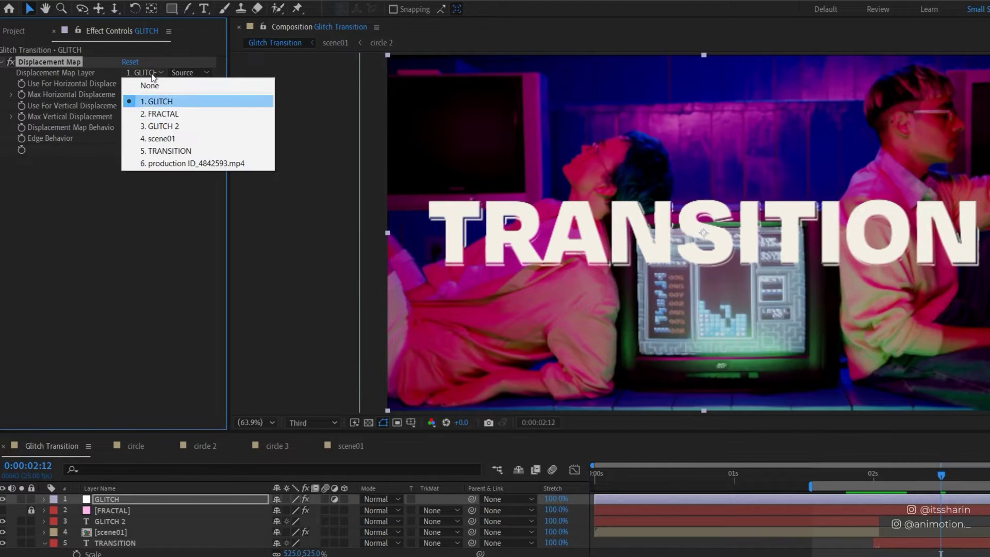
left_click(200, 114)
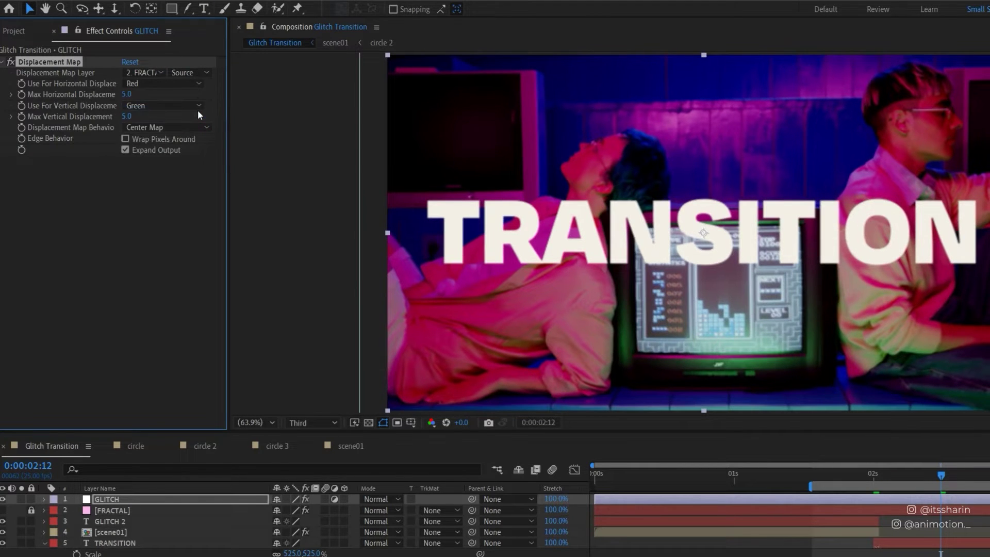
left_click(208, 73)
left_click(247, 111)
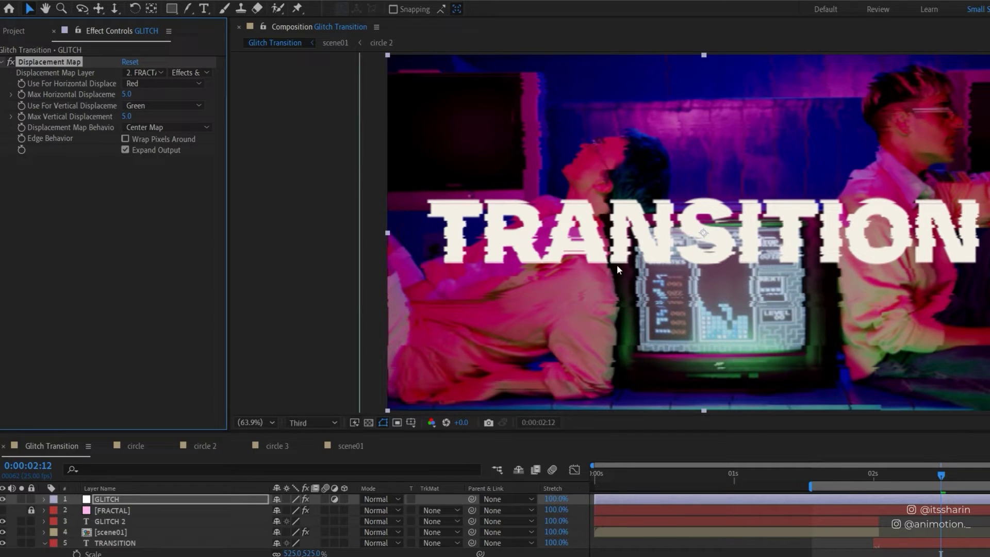
key("space")
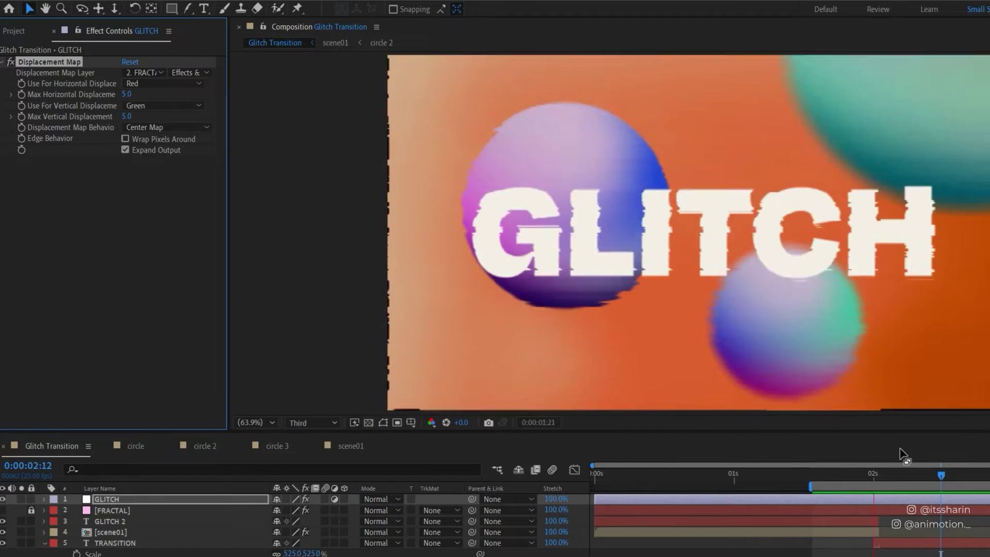
key("space")
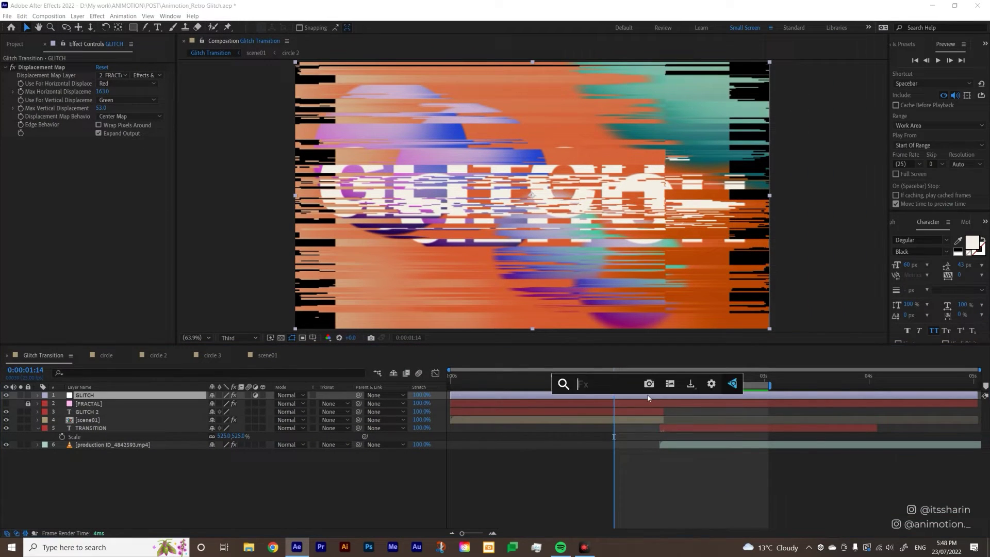
Apply Motion Tile above Displacement Map and enlarge its output to width 440, height 240
type("mot")
key("Return")
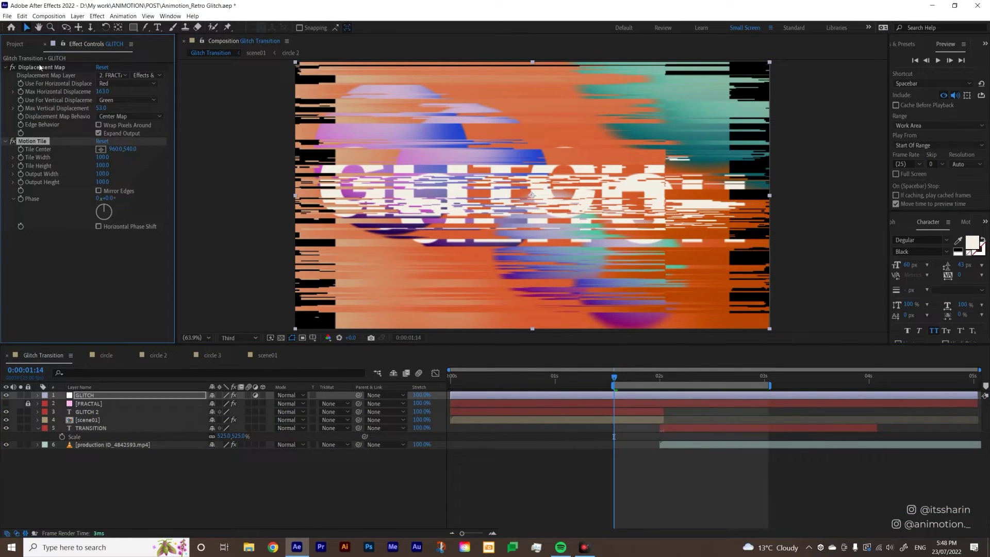
left_click_drag(37, 68, 31, 245)
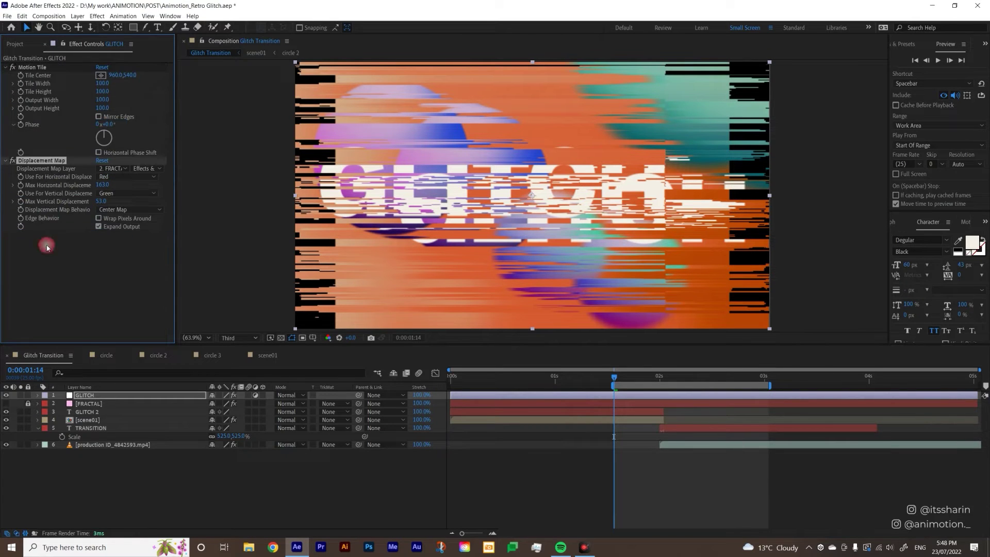
left_click(6, 162)
left_click_drag(102, 100, 115, 99)
left_click_drag(106, 107, 113, 108)
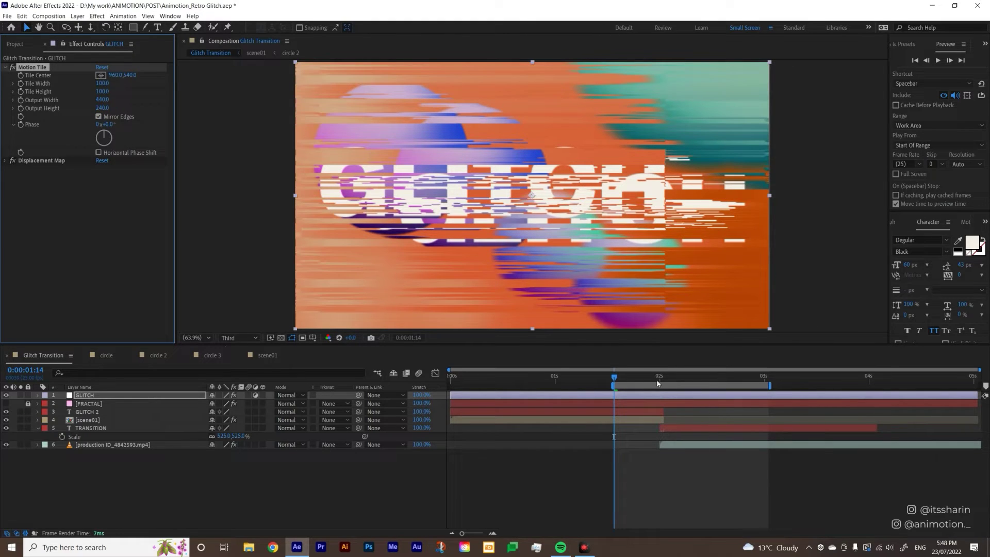
mouse_move(641, 379)
left_mouse_down()
mouse_move(707, 379)
mouse_move(656, 380)
left_mouse_up()
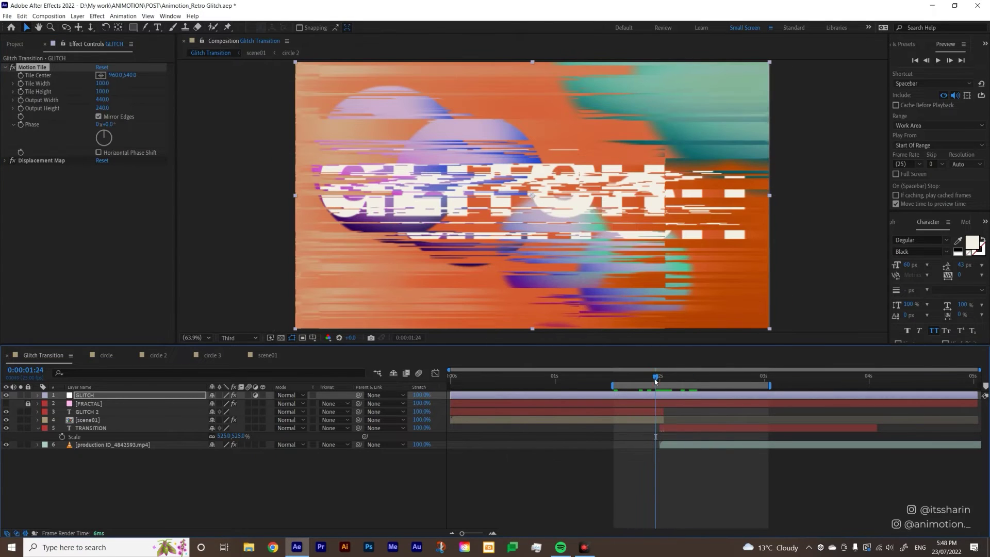
left_click(5, 68)
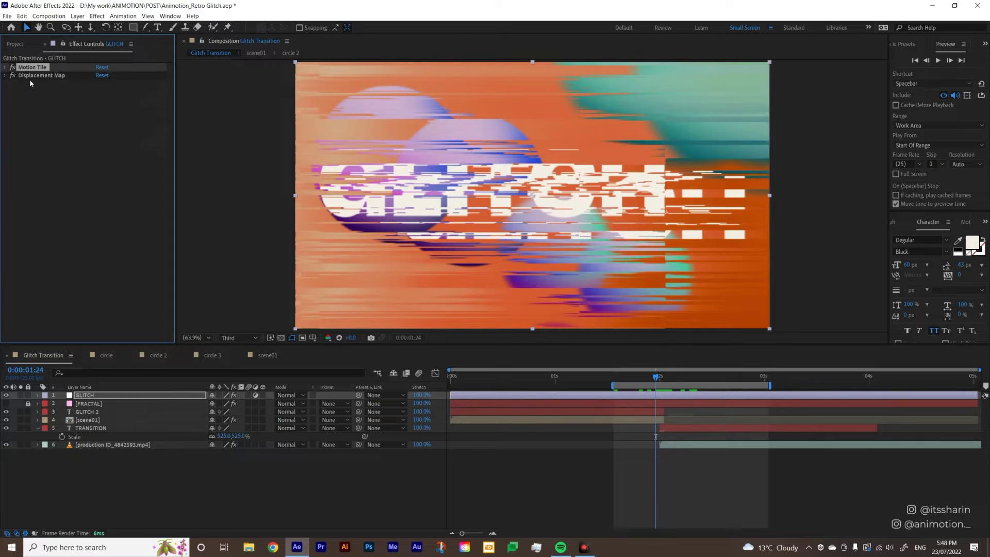
Save the project, then browse the SonduckFilm template store and its Hello template
key("ctrl+s")
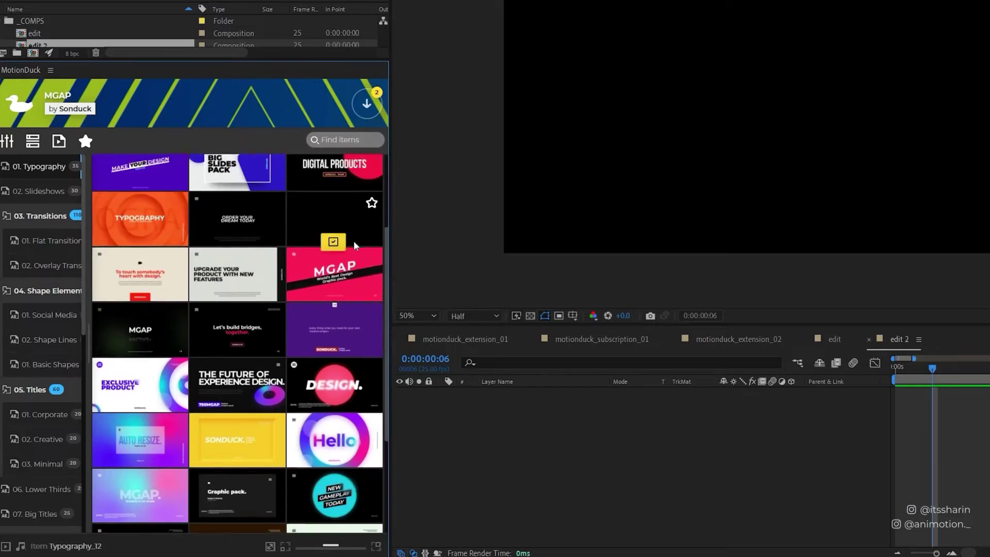
scroll(237, 340, "down", 3)
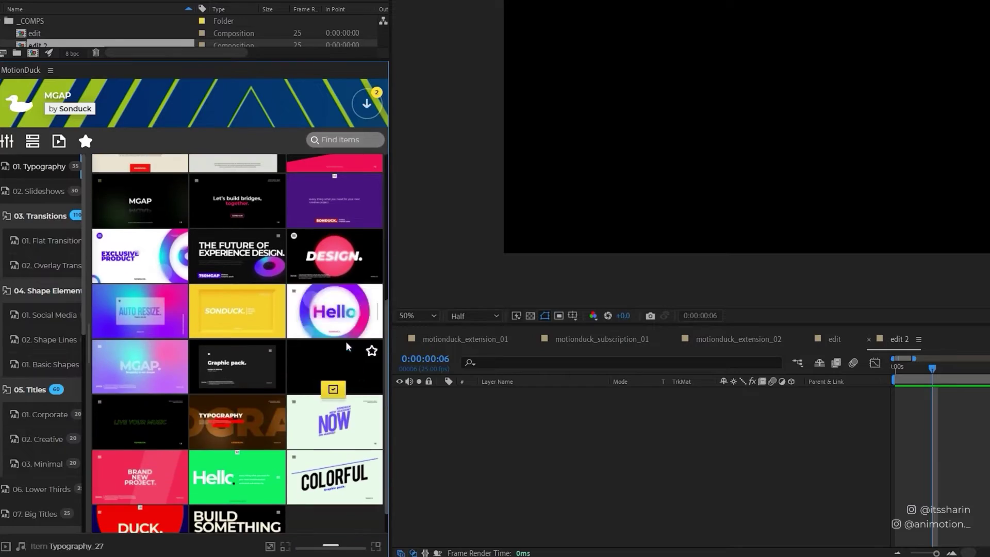
left_click(332, 335)
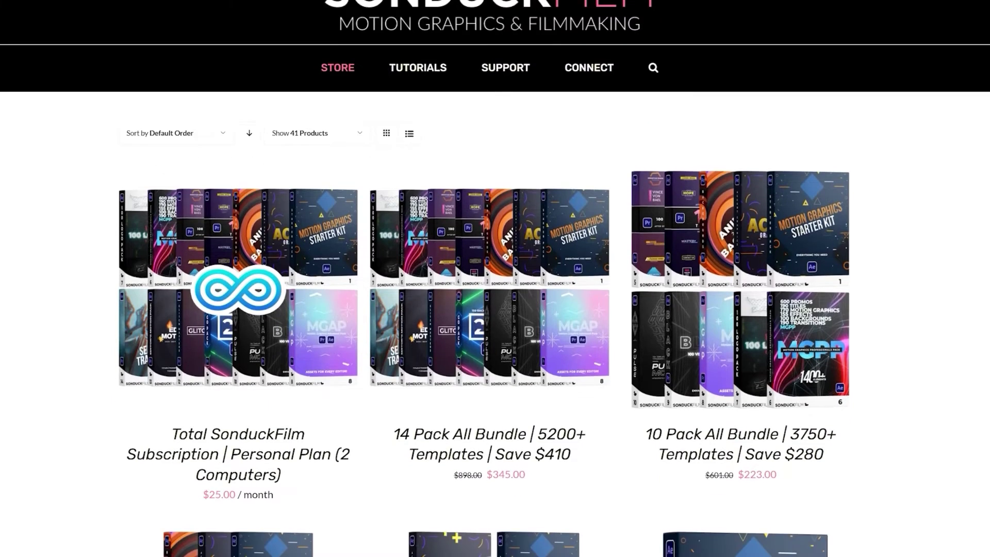
scroll(495, 279, "down", 3)
scroll(495, 279, "down", 2)
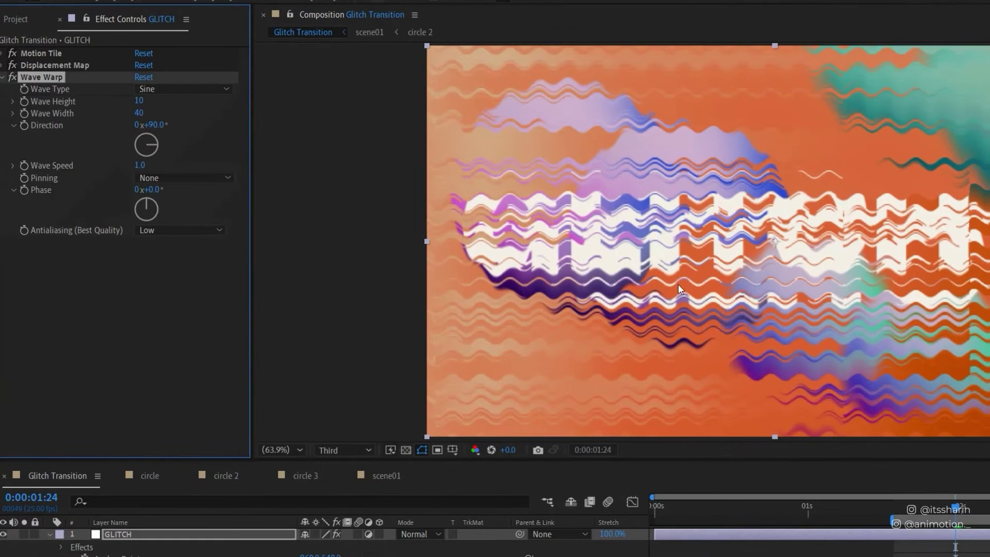
Set Wave Warp to direction 0°, Wave Height 75 and Wave Width 42, then preview
left_click(161, 125)
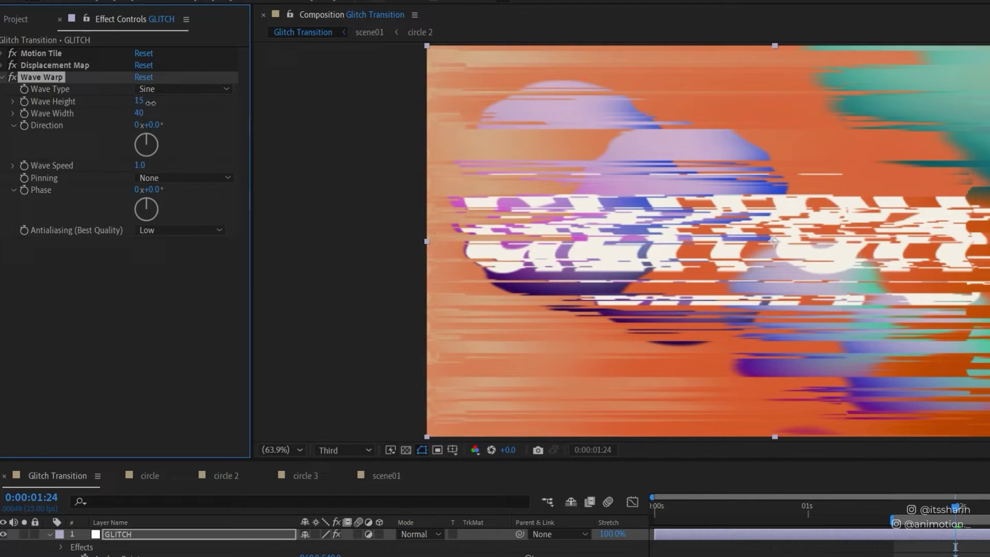
left_click_drag(150, 103, 261, 98)
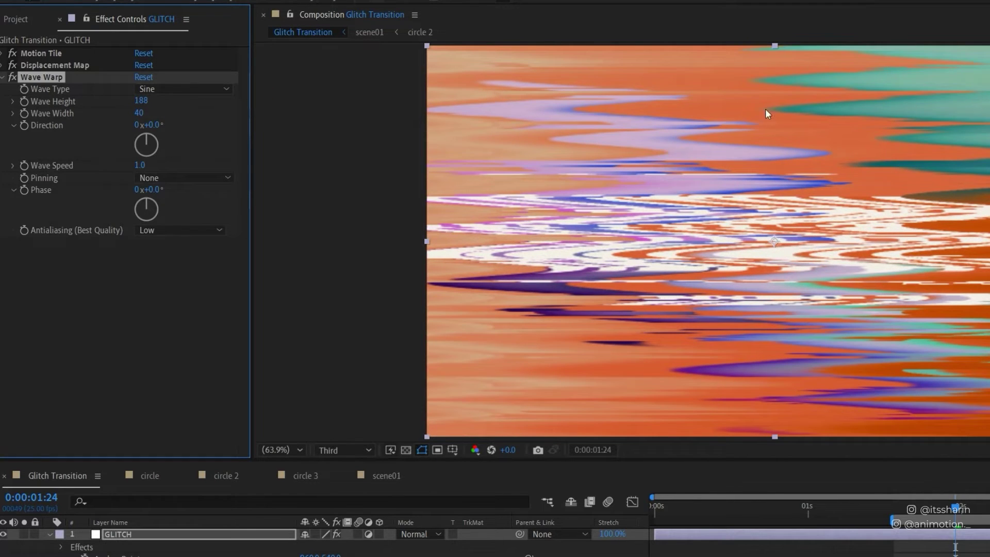
left_click(141, 101)
type("75")
key("Return")
left_click_drag(144, 122, 157, 115)
key("space")
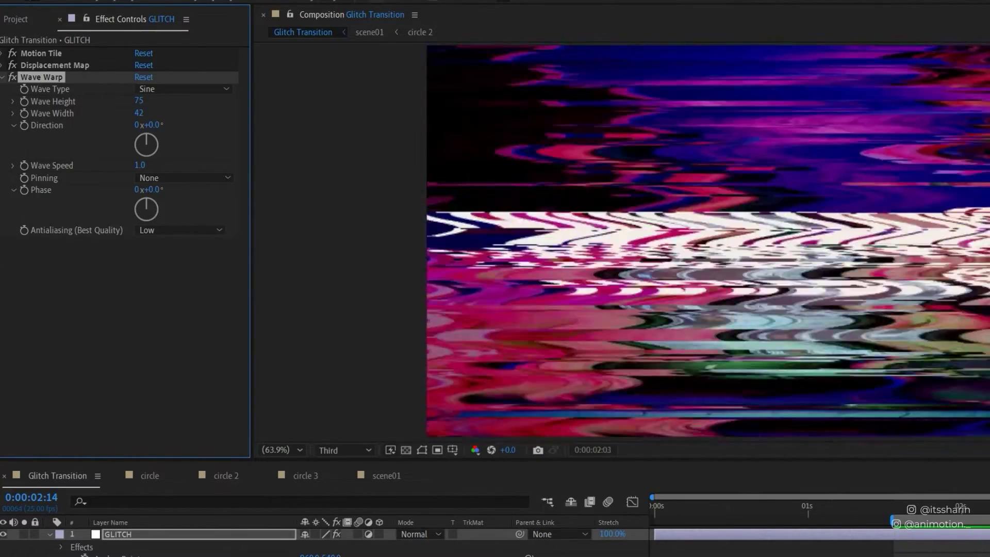
key("space")
left_click(121, 354)
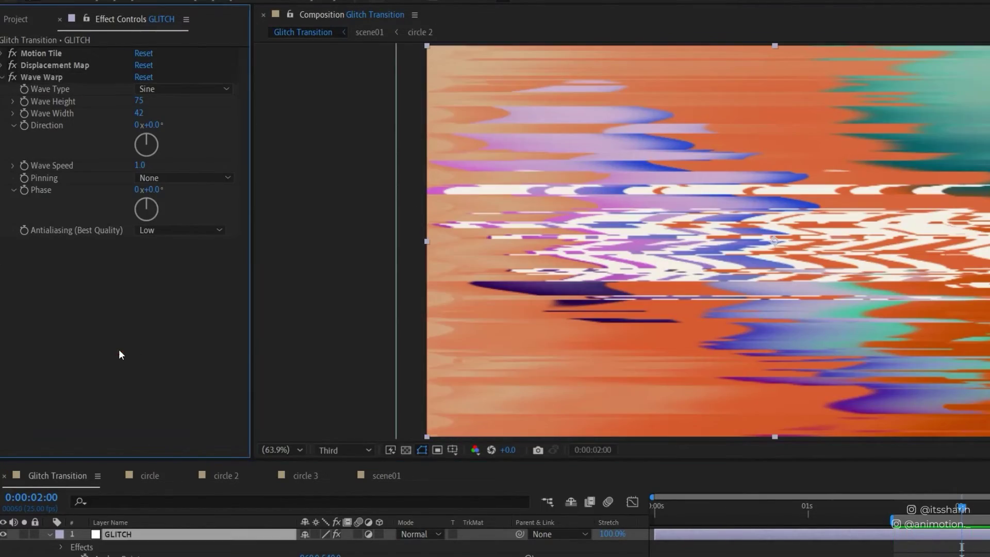
Apply Venetian Blinds to GLITCH and set Transition Completion to 20%
left_click(3, 77)
left_click_drag(128, 236, 129, 236)
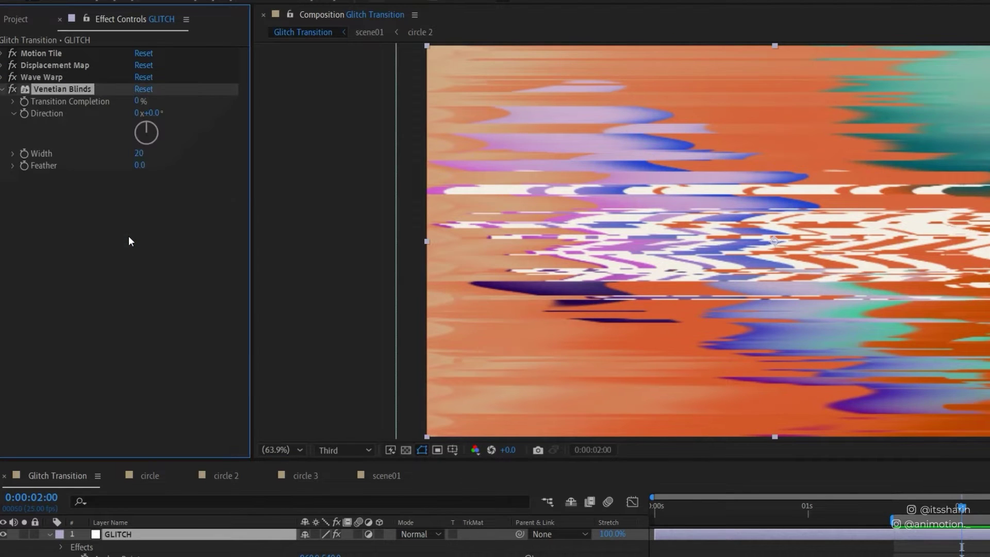
left_click(135, 102)
type("34")
key("Return")
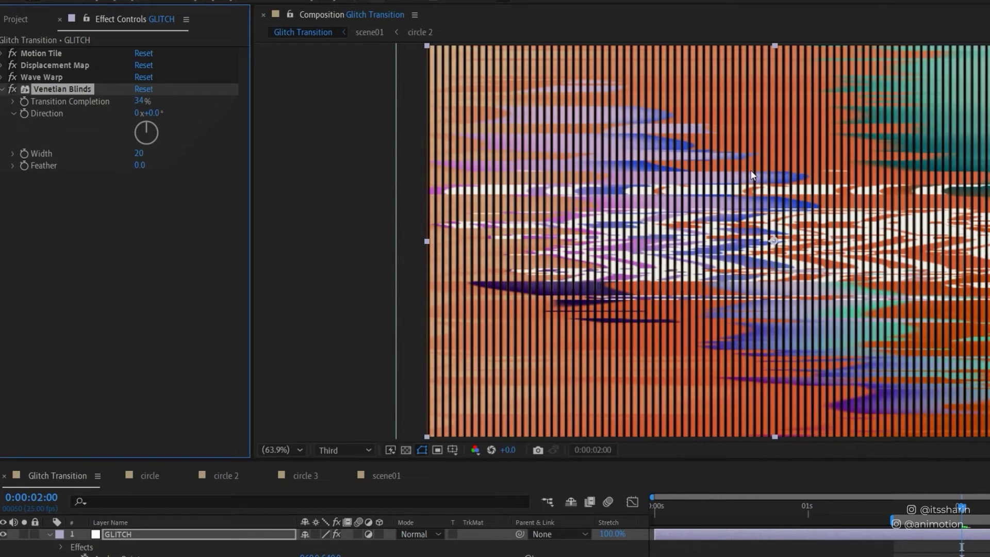
left_click(140, 101)
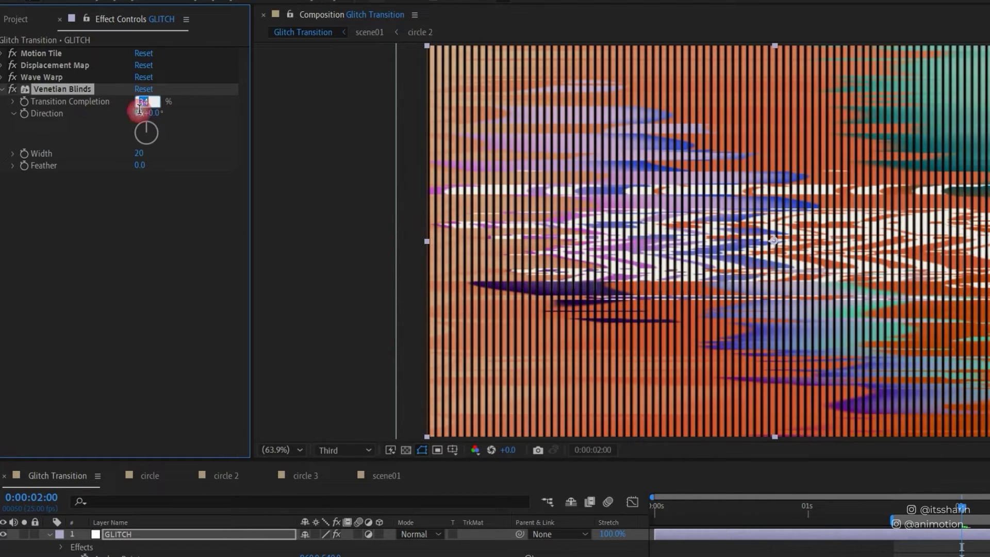
type("20")
key("Return")
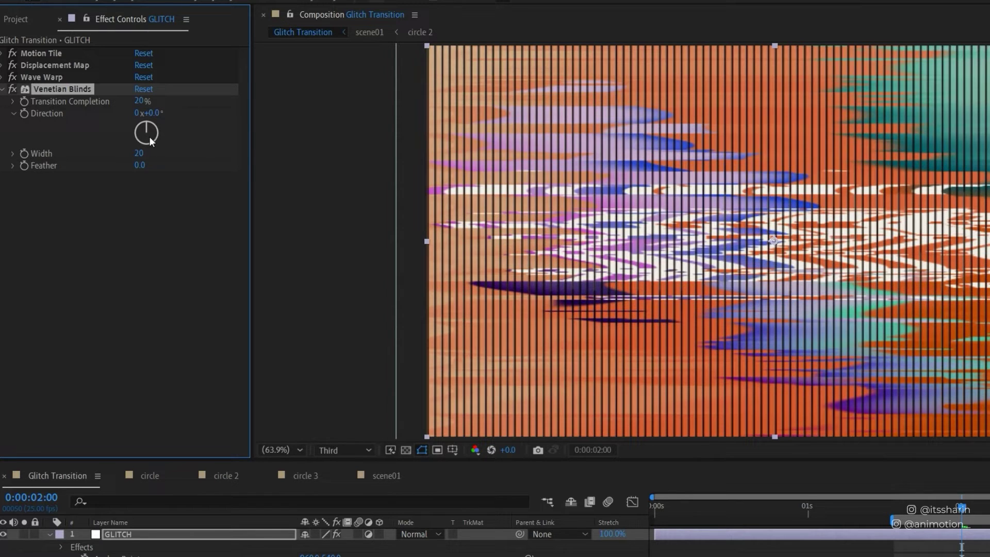
Set the blinds to Direction 90°, Width 15 and Feather 3, then preview from 0:00:01:22
left_click(154, 112)
type("90")
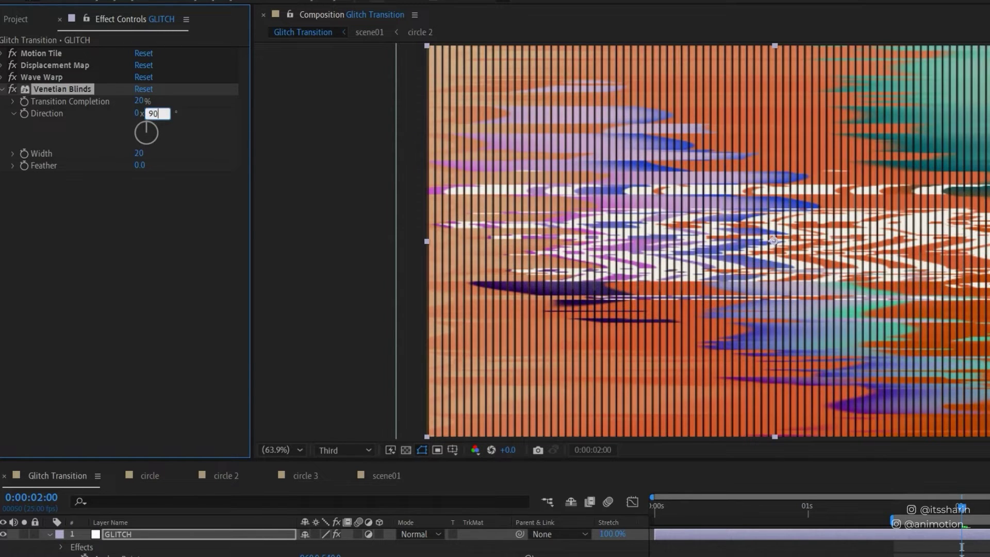
key("Return")
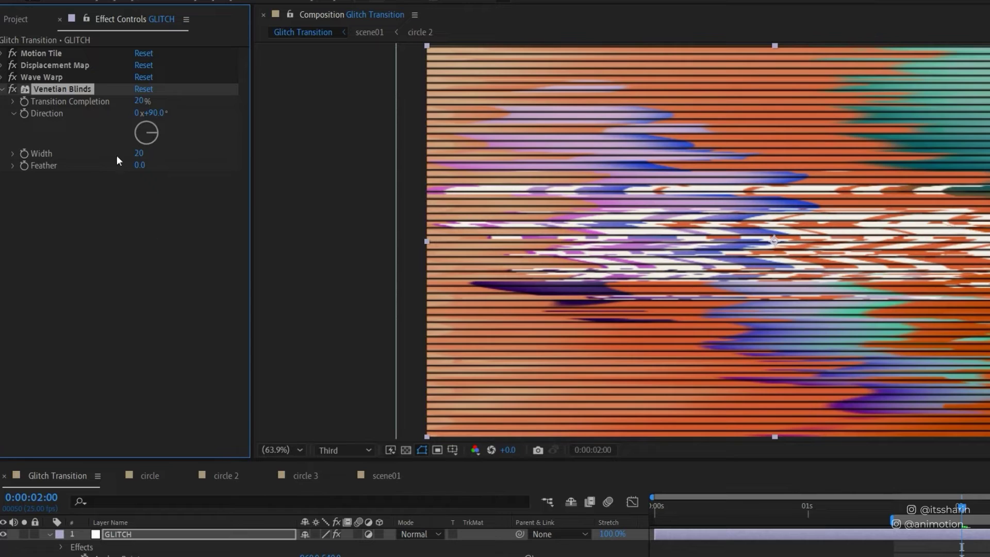
left_click(142, 154)
type("15")
key("Return")
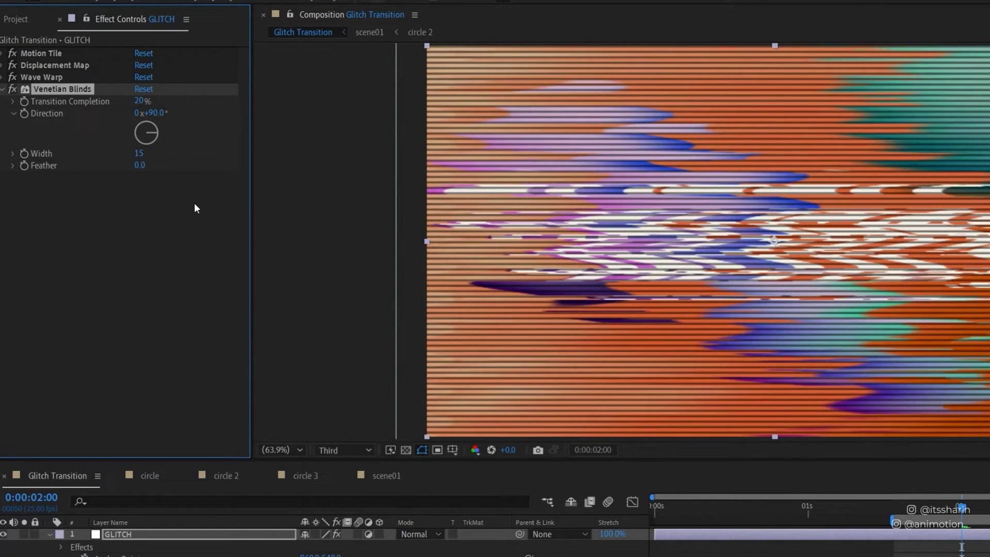
left_click(139, 165)
type("3")
key("Return")
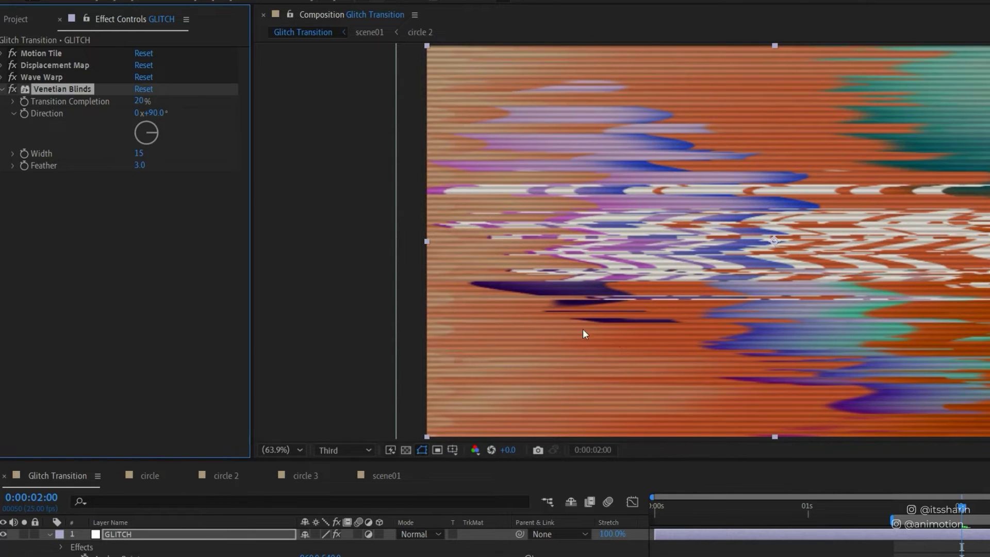
left_click(946, 510)
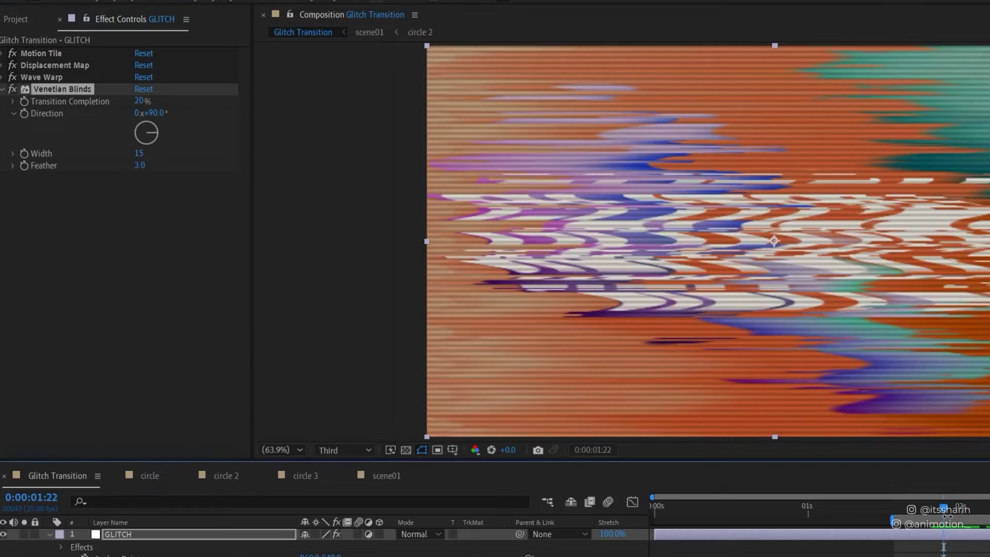
key("space")
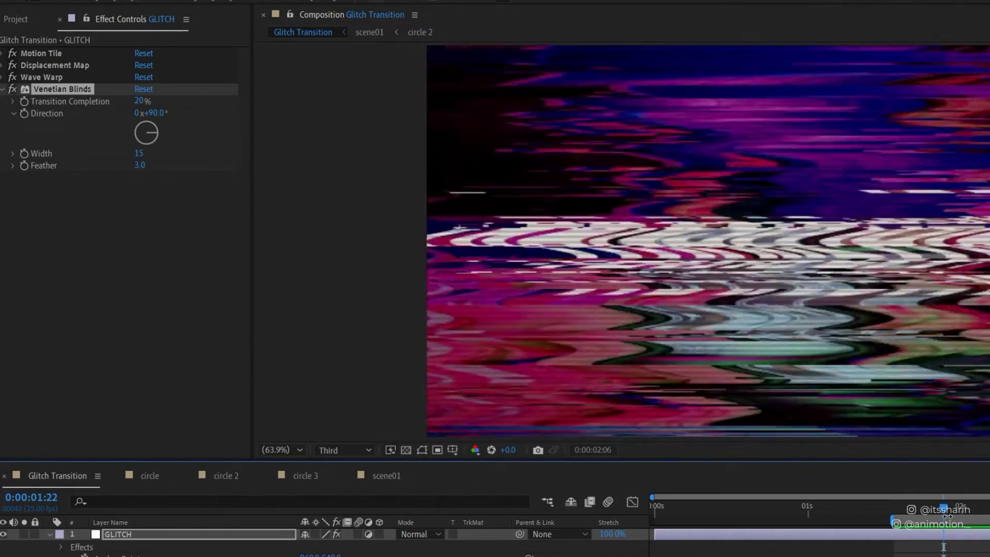
Apply Hue/Saturation to GLITCH and raise Master Saturation to 100
left_click(961, 510)
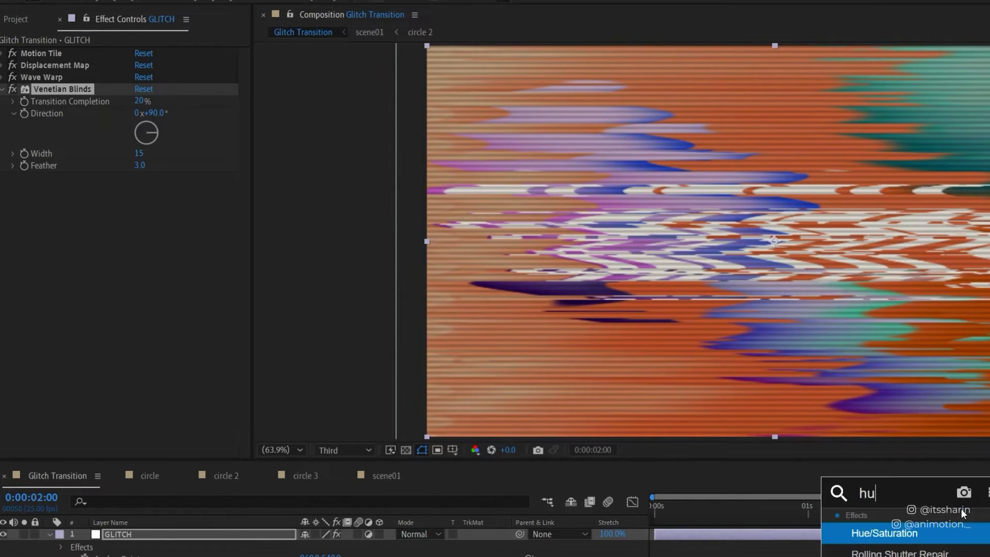
key("Return")
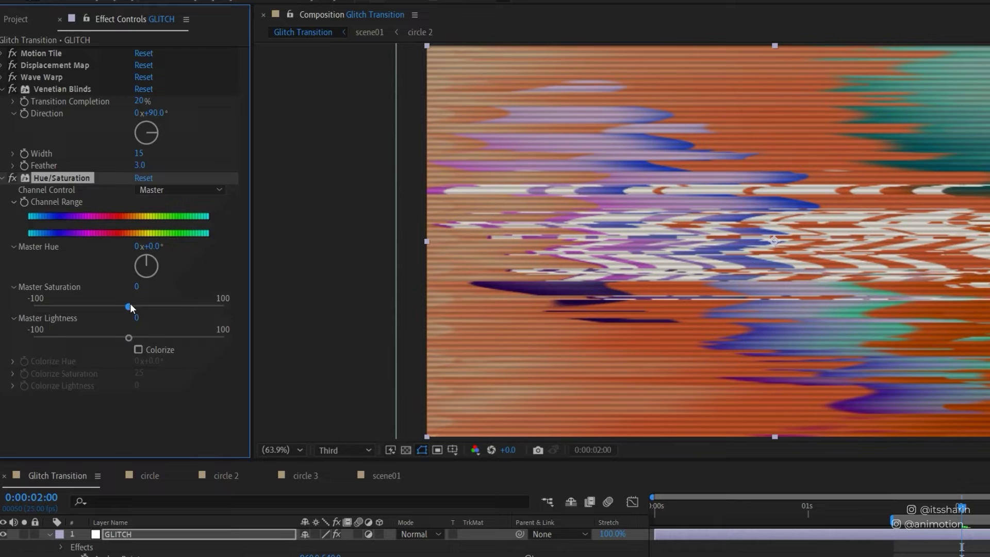
left_click_drag(130, 305, 243, 299)
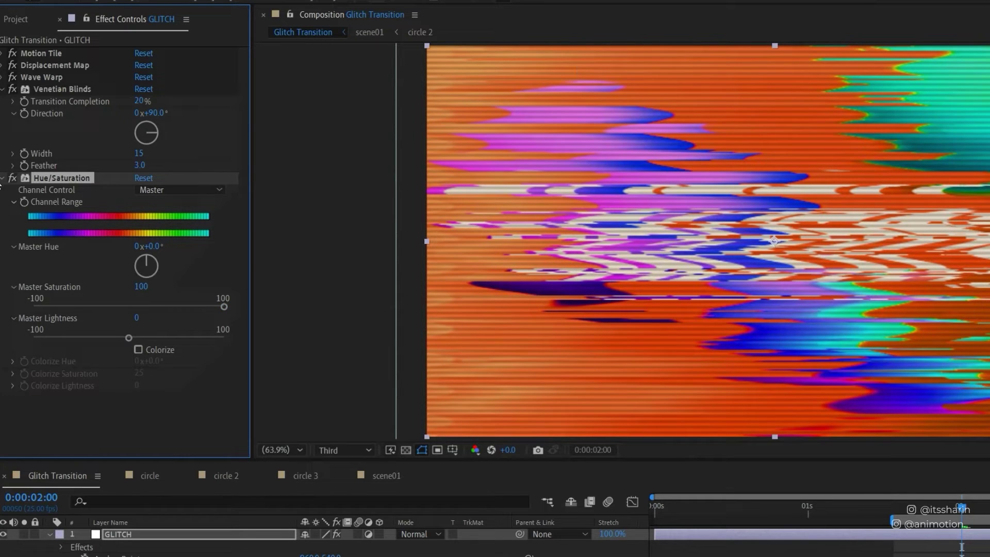
left_click(3, 178)
left_click(123, 265)
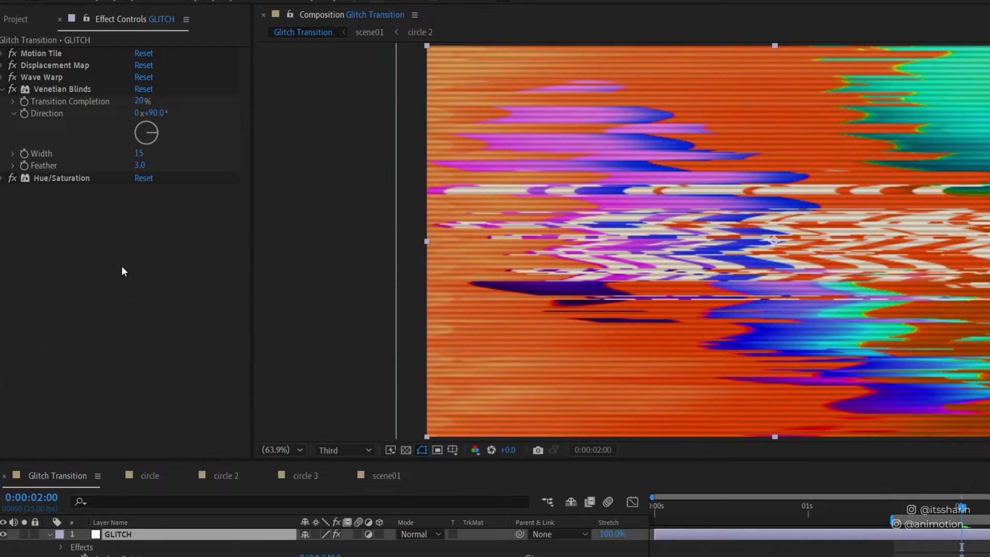
key("ctrl+space")
Apply Levels to GLITCH and drag Input White down to 144
type("leve")
key("Return")
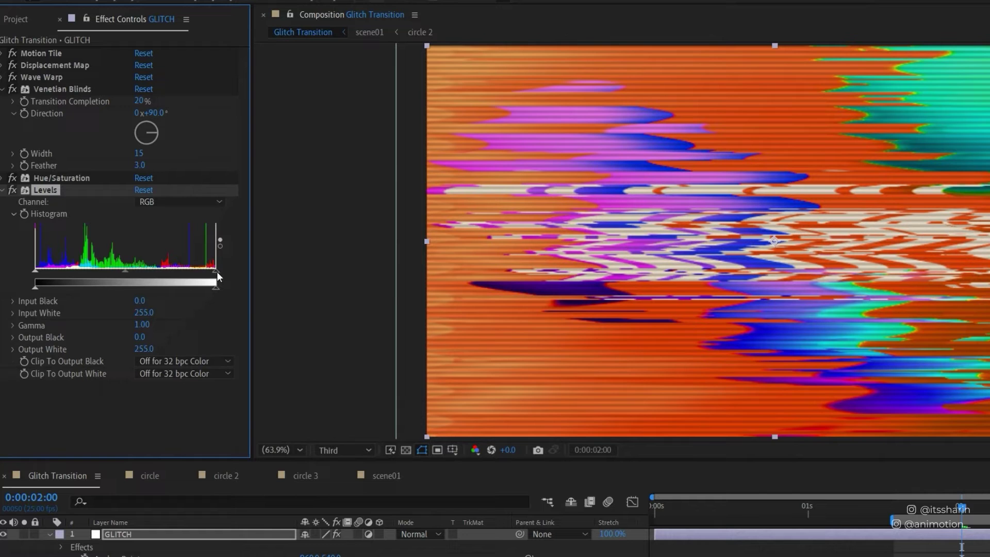
left_click_drag(217, 271, 137, 274)
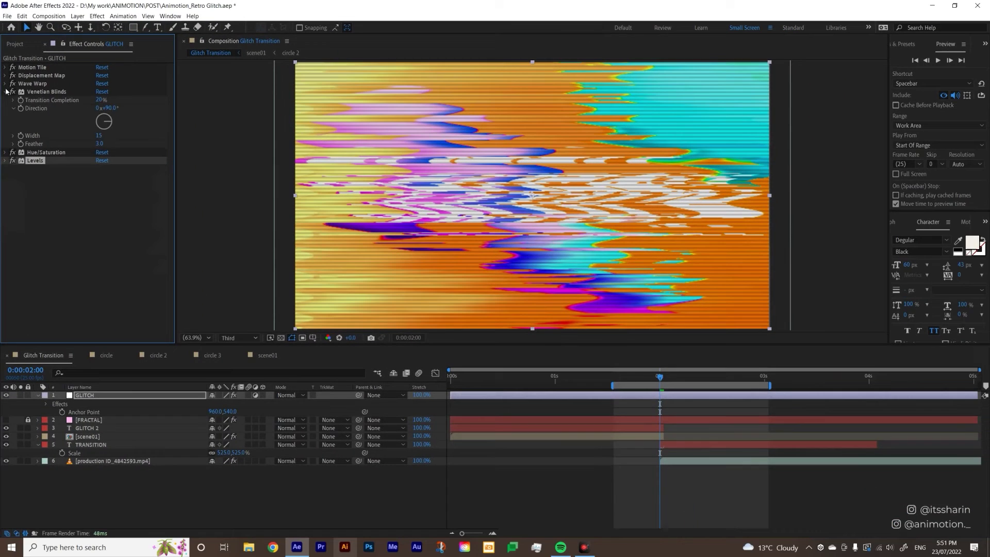
Trim the GLITCH layer to run from about 1.6s to about 2.3s
left_click(2, 88)
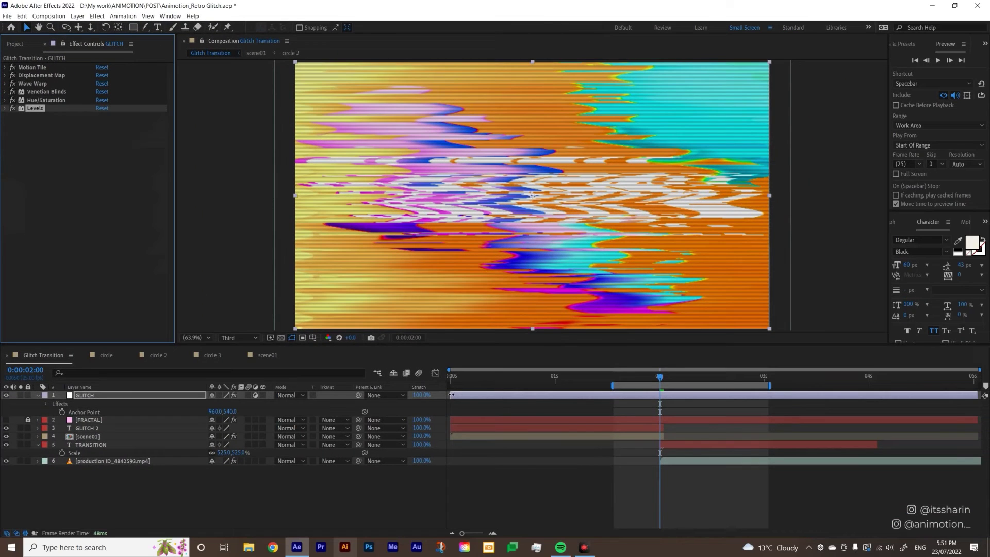
left_click_drag(451, 394, 622, 398)
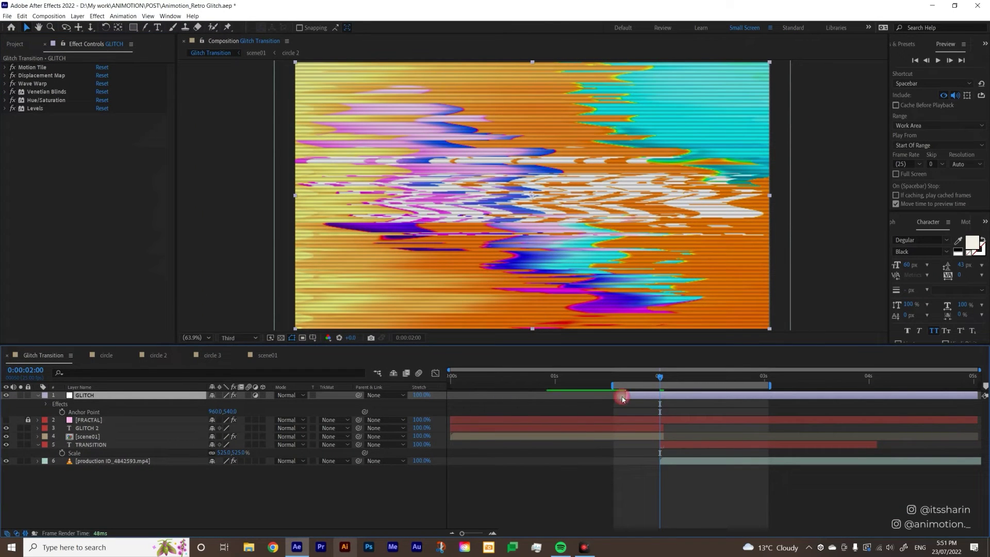
left_click_drag(978, 395, 692, 395)
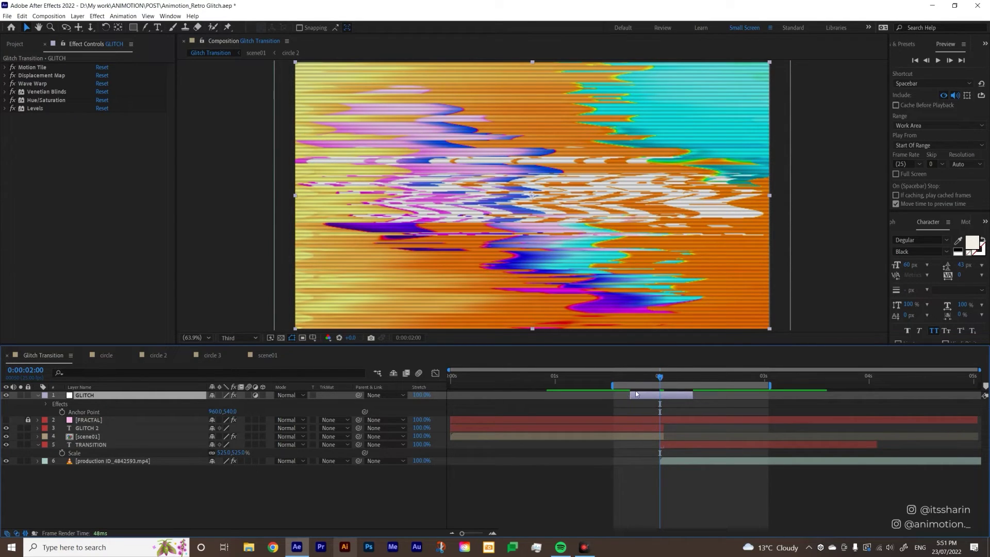
Preview the shortened glitch and park the current time at 0:00:02:00
key("space")
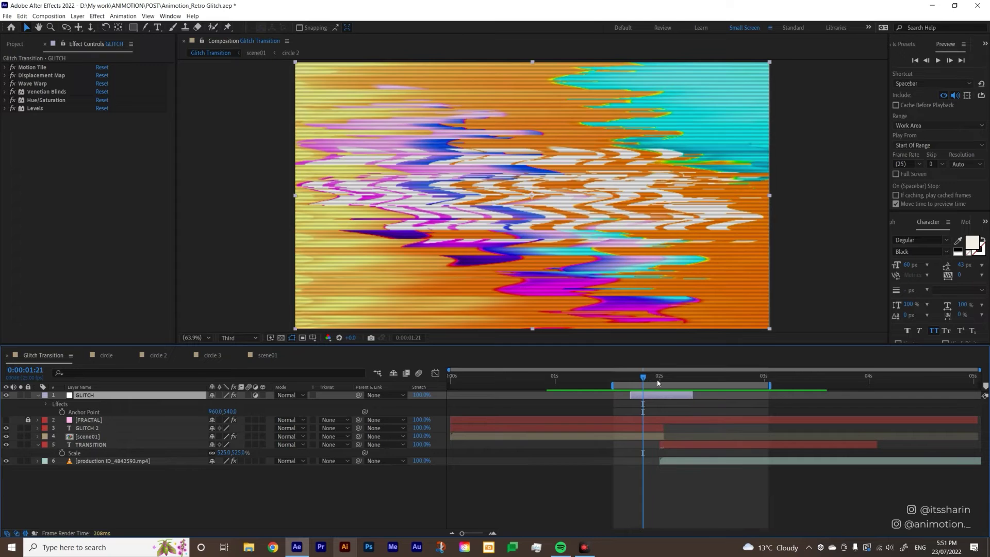
left_click(664, 379)
left_click_drag(664, 380, 660, 381)
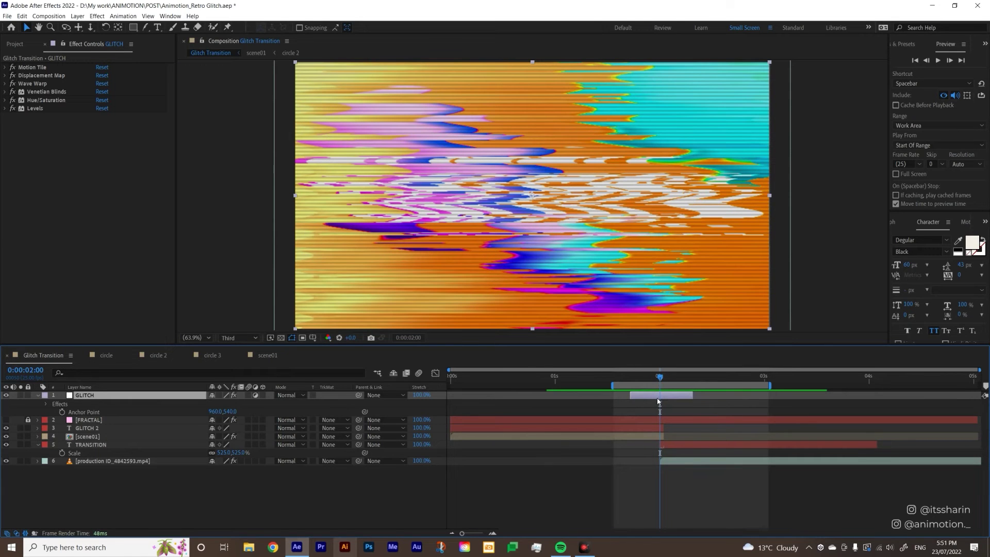
Keyframe Max Horizontal and Vertical Displacement at 1:18, then move the current time to 2:07
left_click(6, 76)
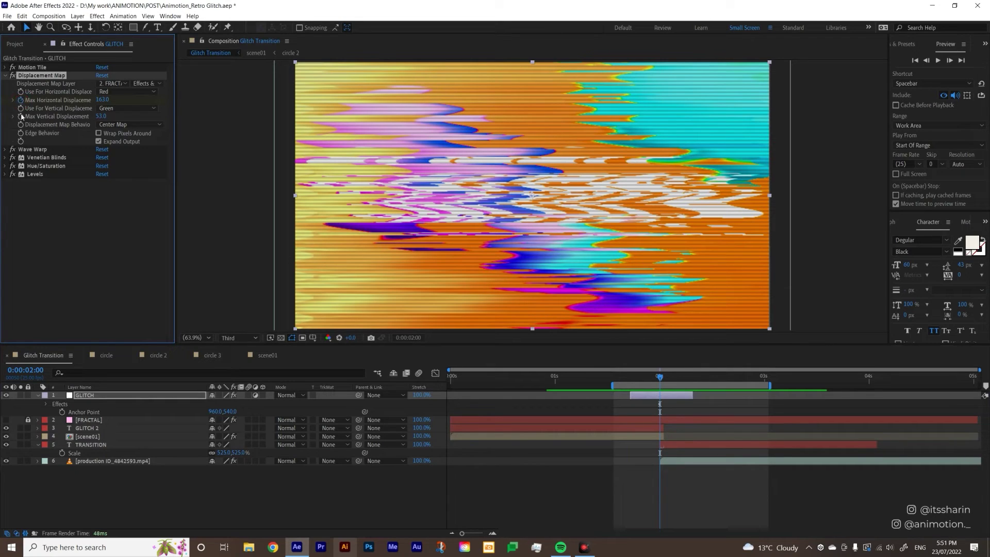
key("u")
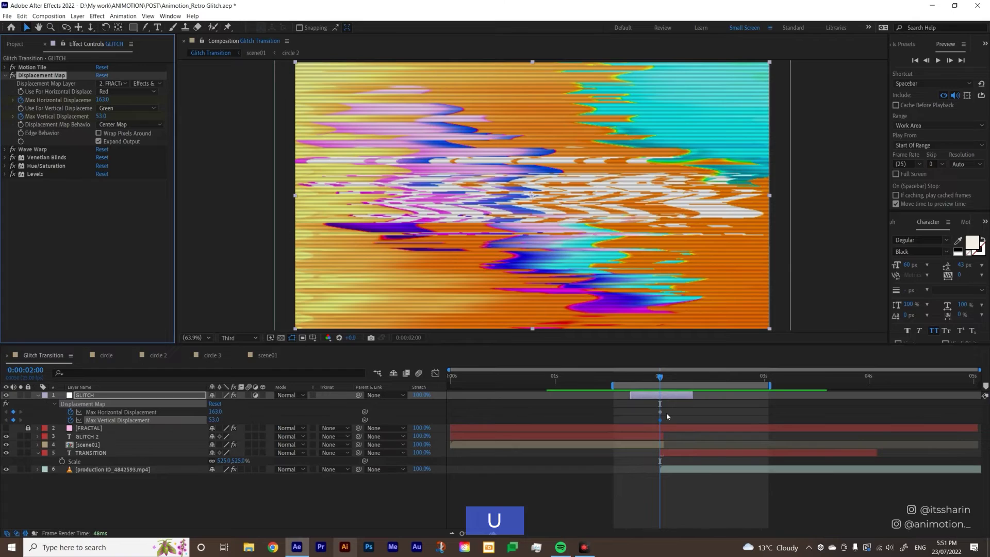
left_click(635, 380)
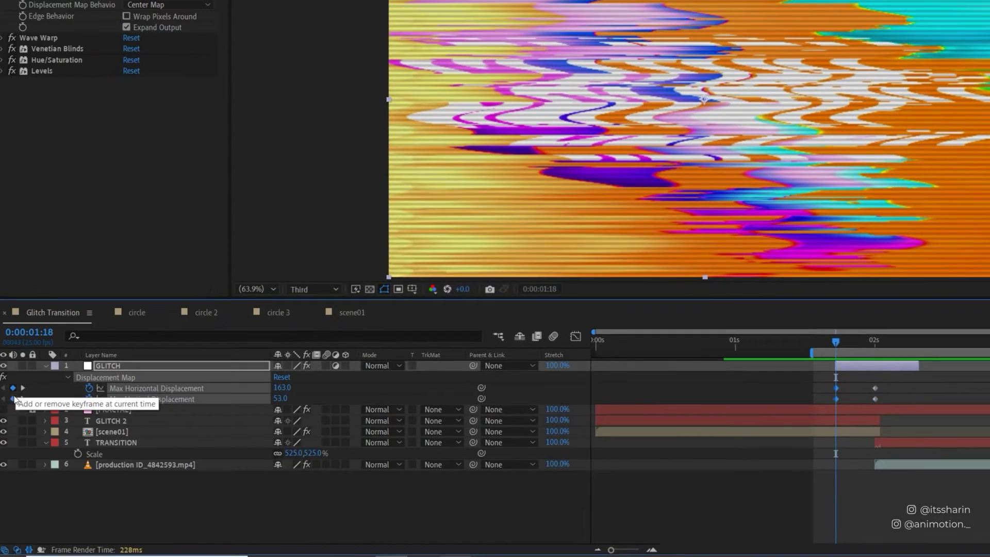
left_click(13, 399)
left_click(13, 387)
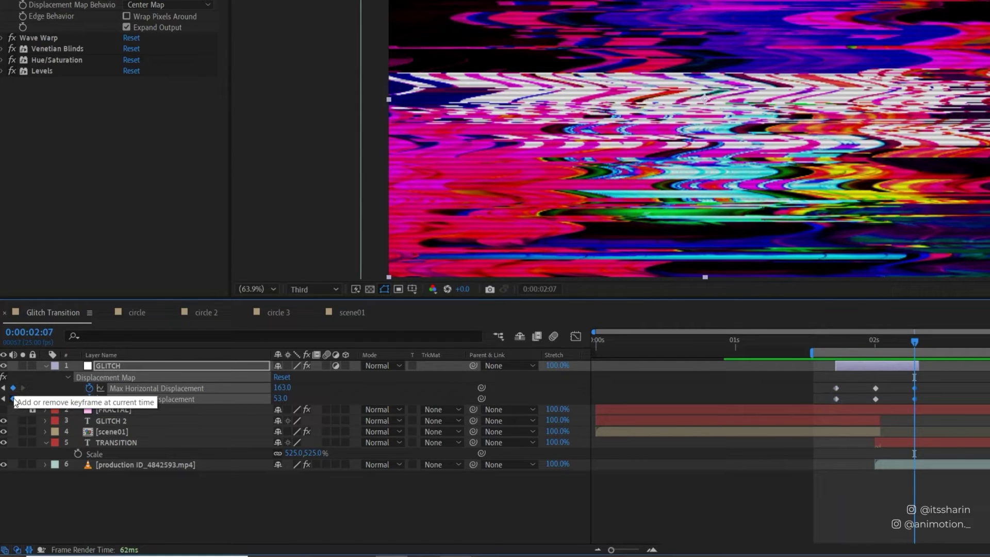
left_click_drag(832, 382, 926, 388)
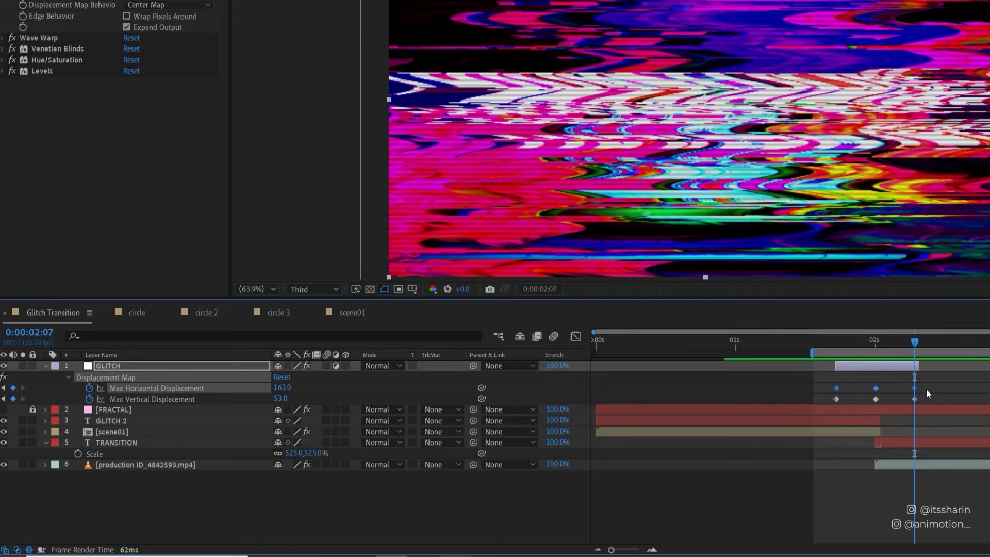
left_click(898, 376)
left_click(875, 341)
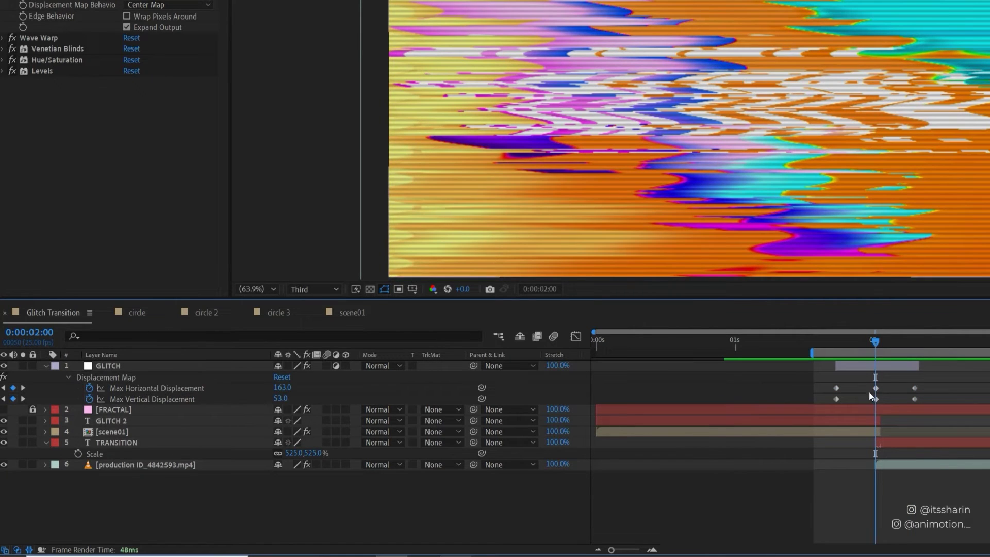
left_click(913, 342)
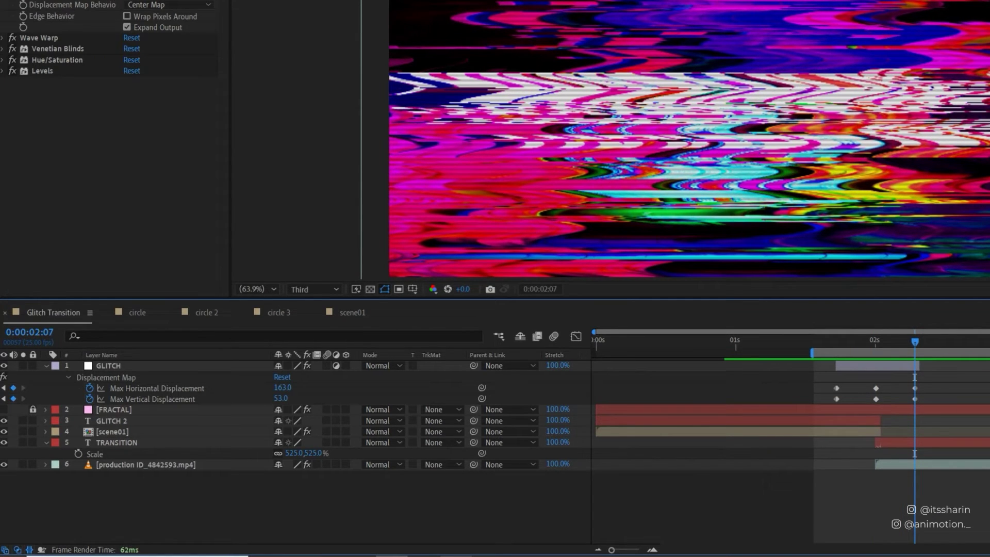
Paste reduced displacement values at the 2:07 and 1:18 keyframes, with Max Vertical Displacement 5
key("F3")
key("ctrl+v")
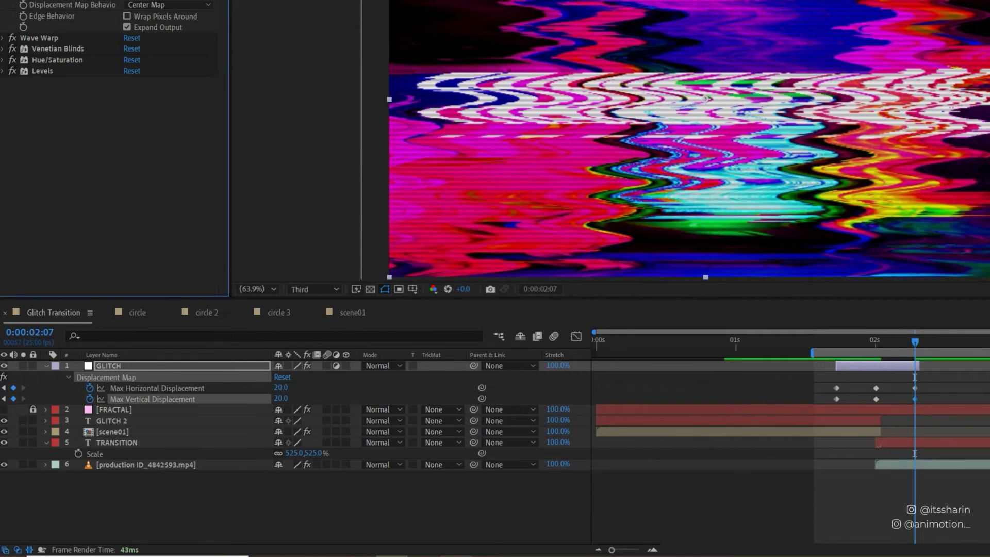
key("j")
key("j")
key("ctrl+v")
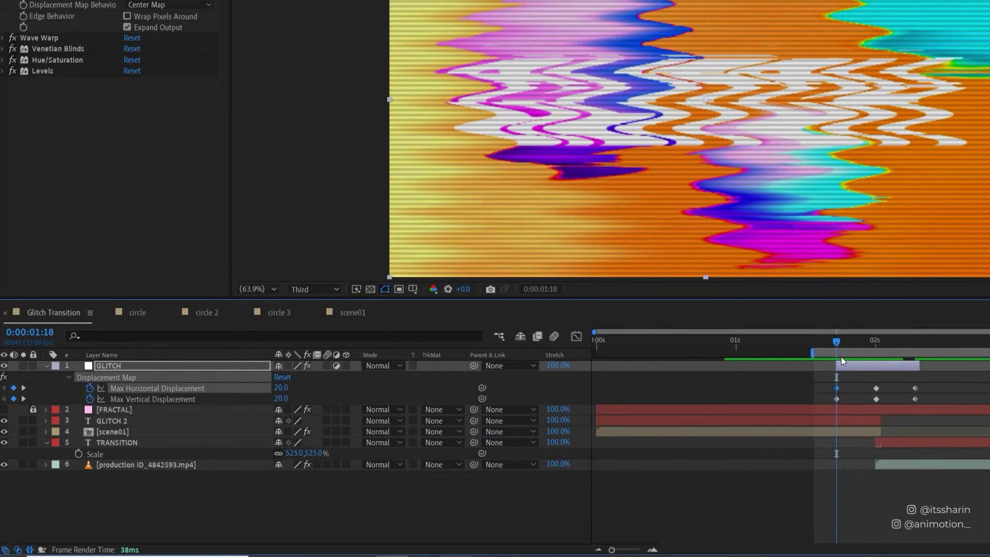
mouse_move(841, 357)
left_mouse_down()
mouse_move(894, 357)
mouse_move(836, 372)
left_mouse_up()
left_click(281, 398)
type("5")
key("Return")
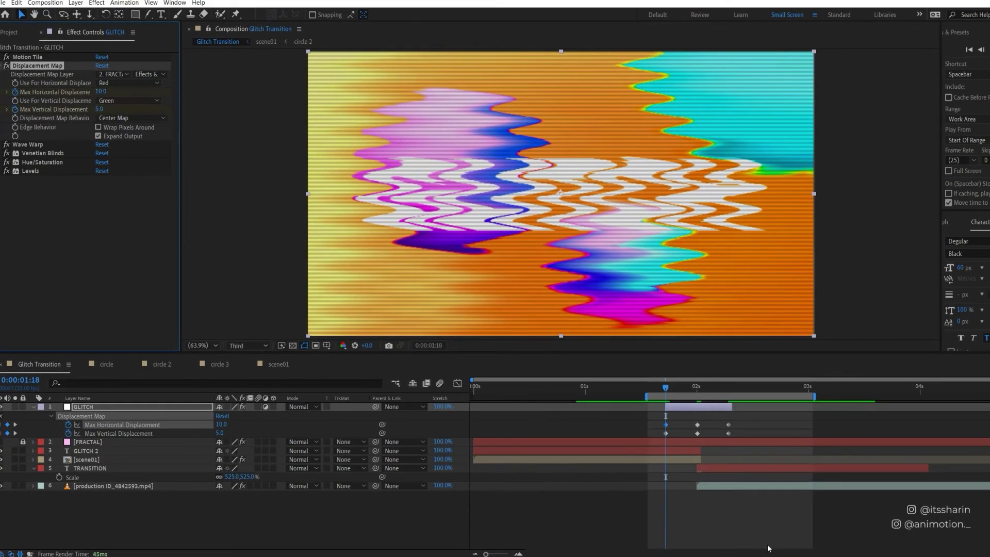
Keyframe Wave Warp's Wave Height and Wave Width at 2:00 and 2:07
left_click(2, 145)
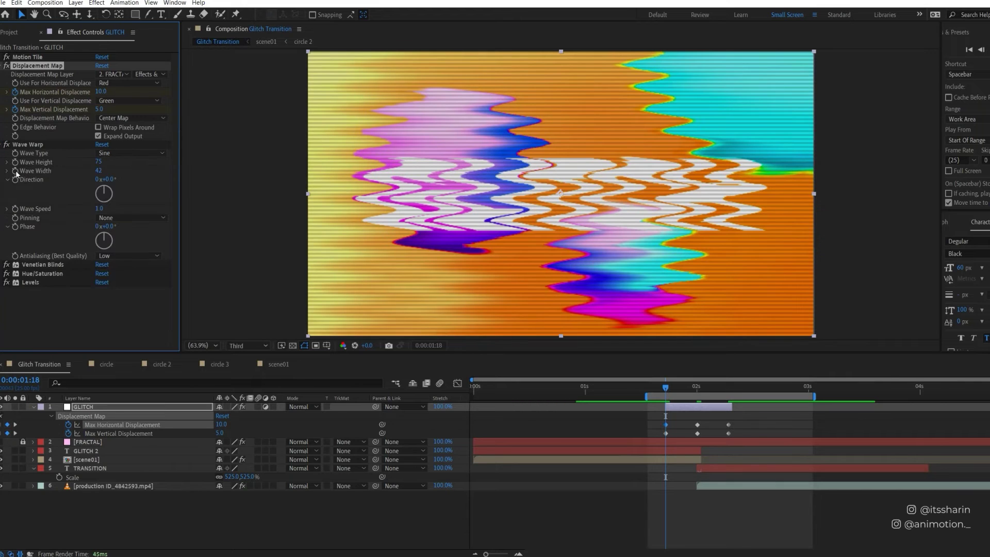
left_click(15, 162)
left_click(15, 170)
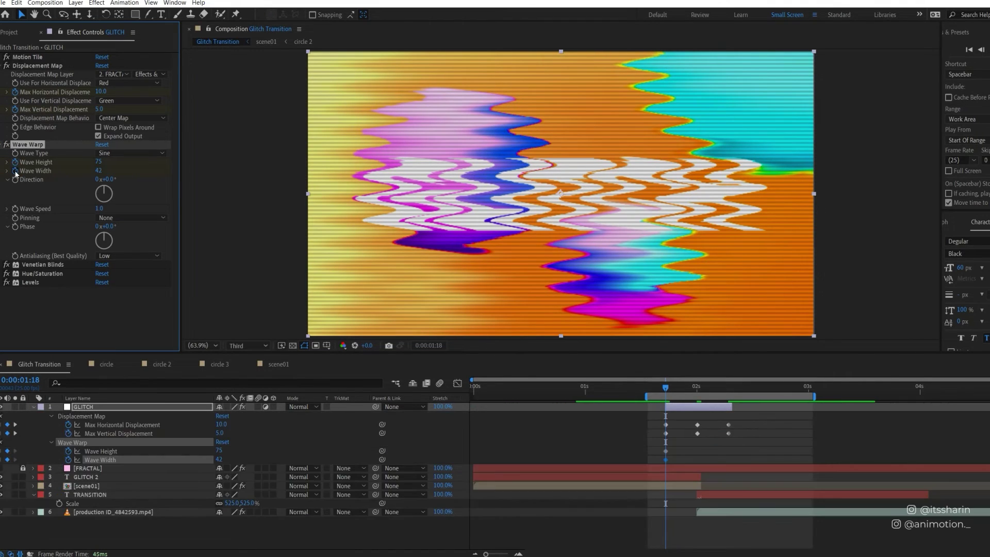
key("k")
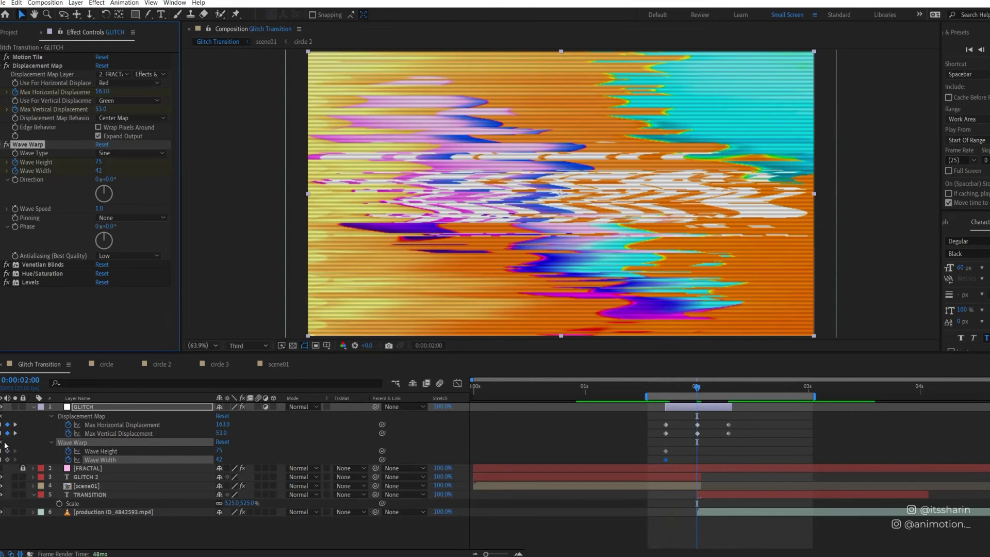
left_click(7, 451)
left_click(7, 460)
key("k")
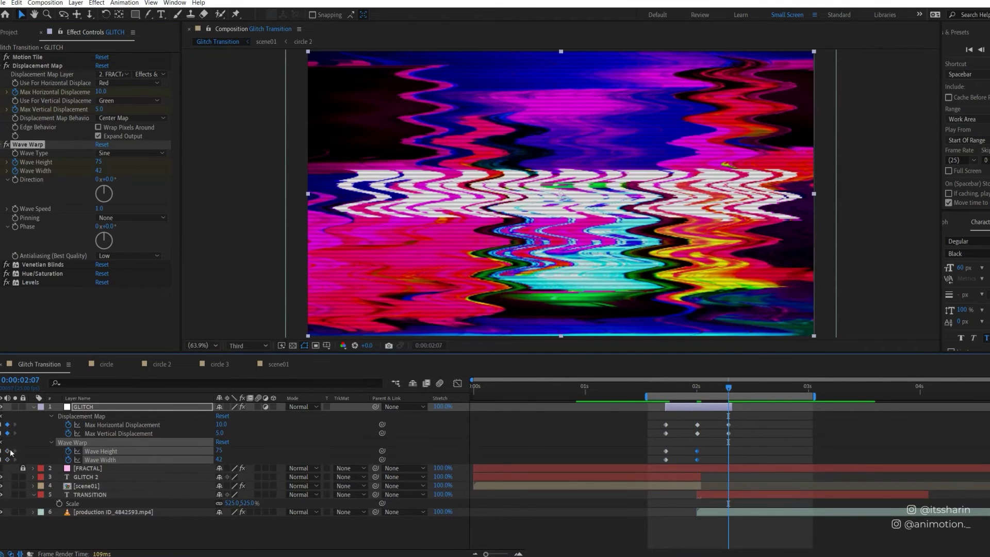
left_click(7, 451)
left_click(7, 460)
Set Wave Height to 0 and Wave Width to 1 at the 2:07 keyframe
left_click(252, 457)
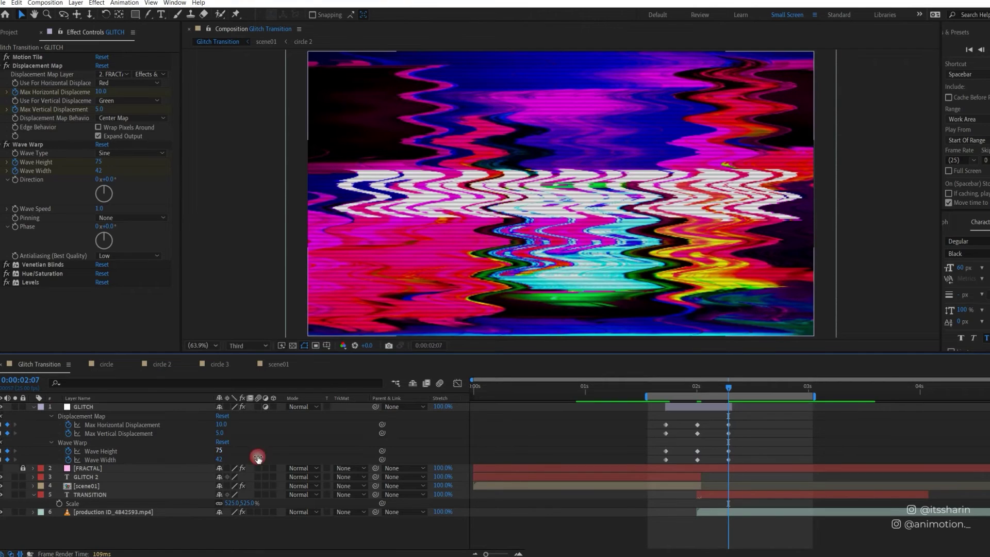
left_click(220, 452)
type("0")
key("Tab")
type("1")
key("Return")
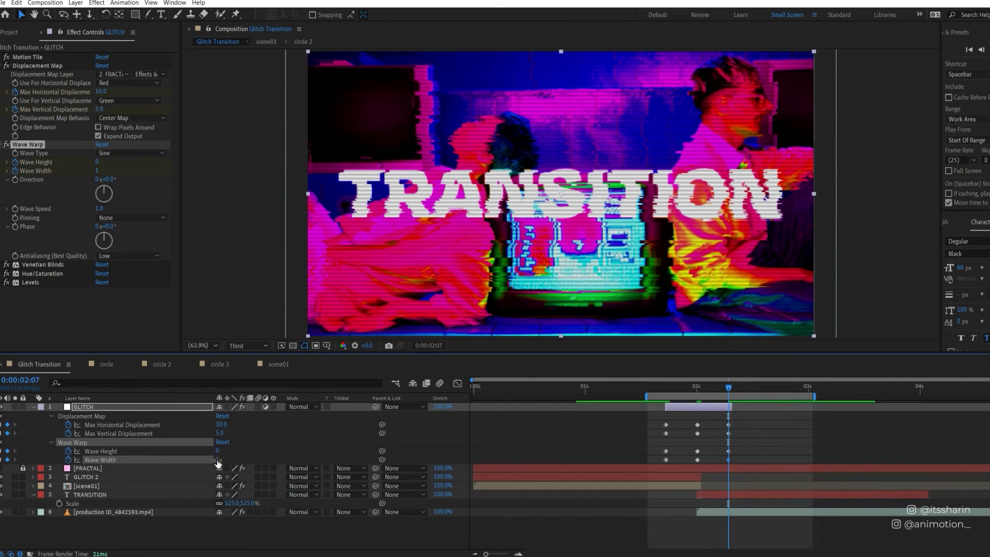
Set Wave Width to 1 at the 1:18 keyframe and collapse the effect settings
left_click_drag(691, 384, 665, 386)
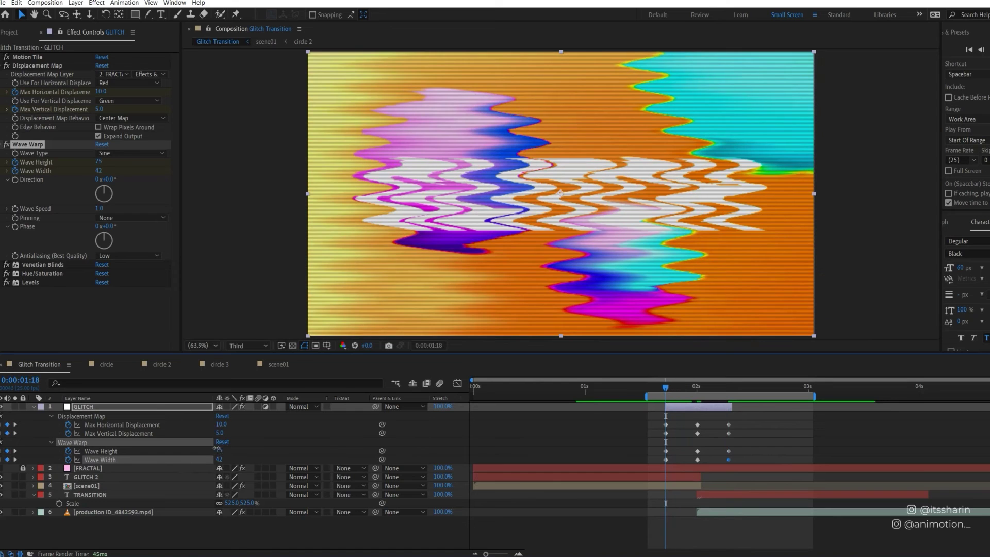
left_click(217, 451)
key("Tab")
type("1")
key("Return")
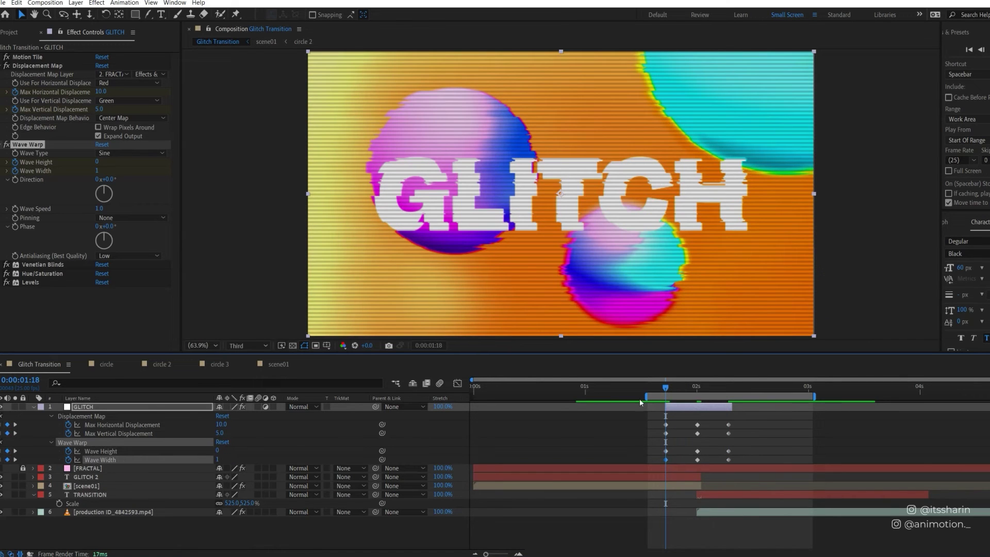
left_click(1, 144, "ctrl")
Add Venetian Blinds Transition Completion keyframes, keeping 20% at the 2:00 keyframe
left_click(1, 84)
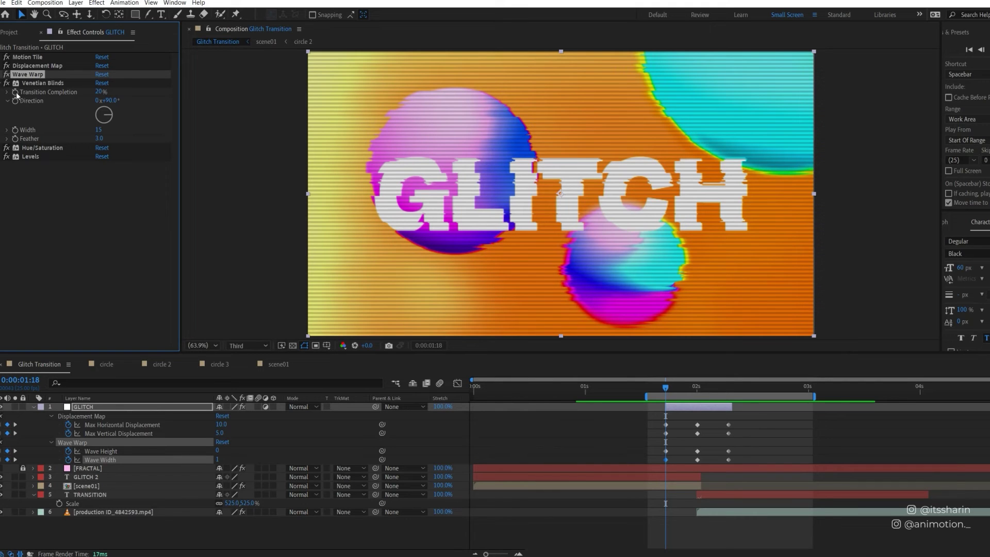
left_click(42, 83)
key("u")
key("u")
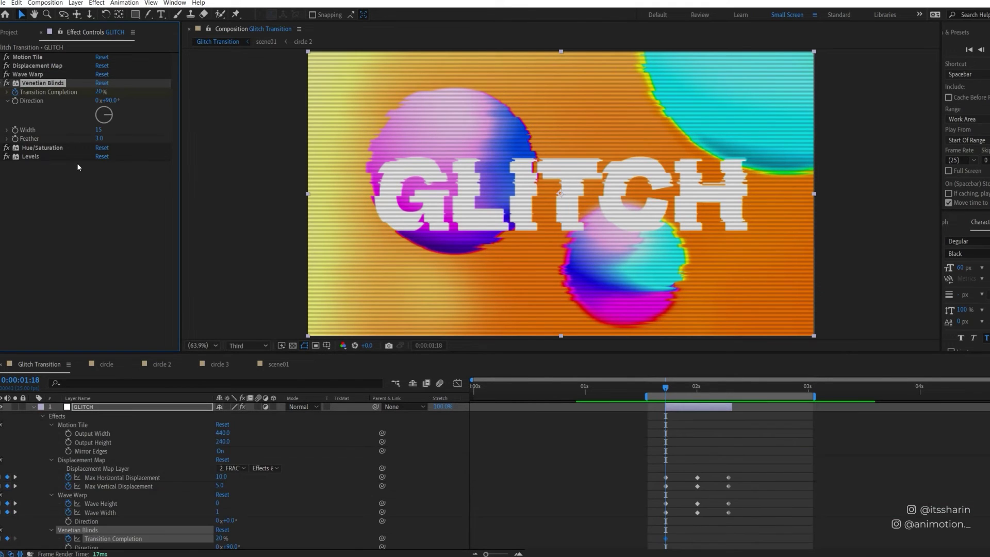
key("u")
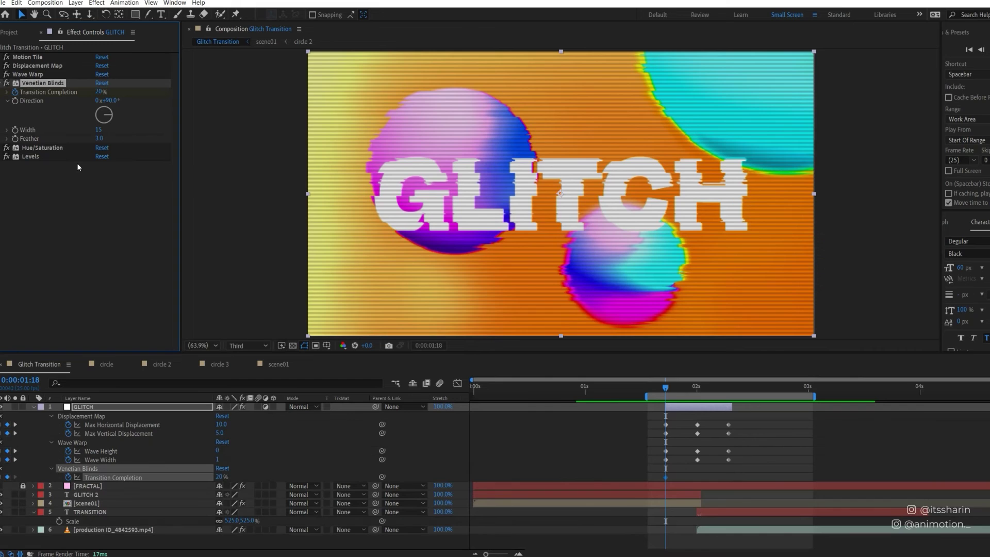
key("k")
key("ctrl+v")
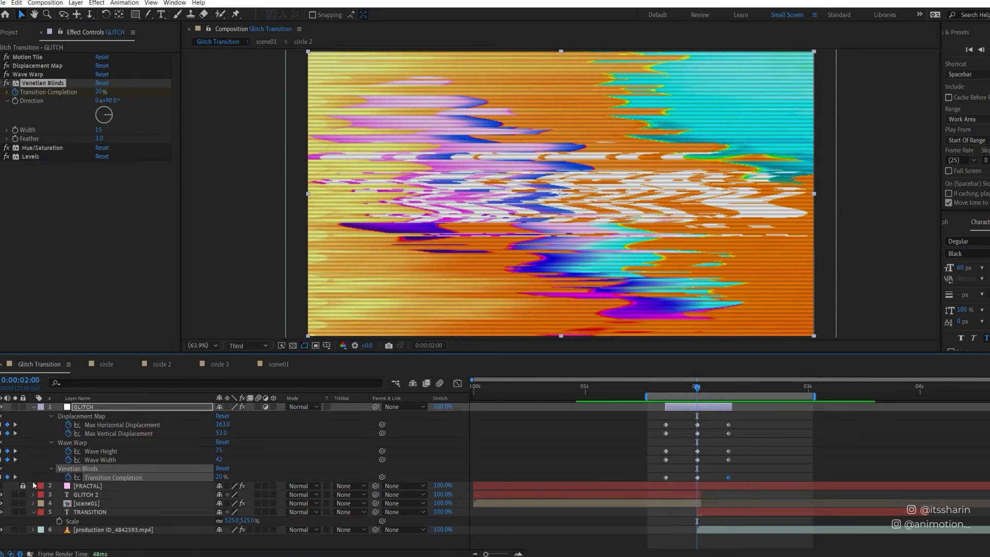
Set Transition Completion to 0% at the end keyframe
left_click(15, 477)
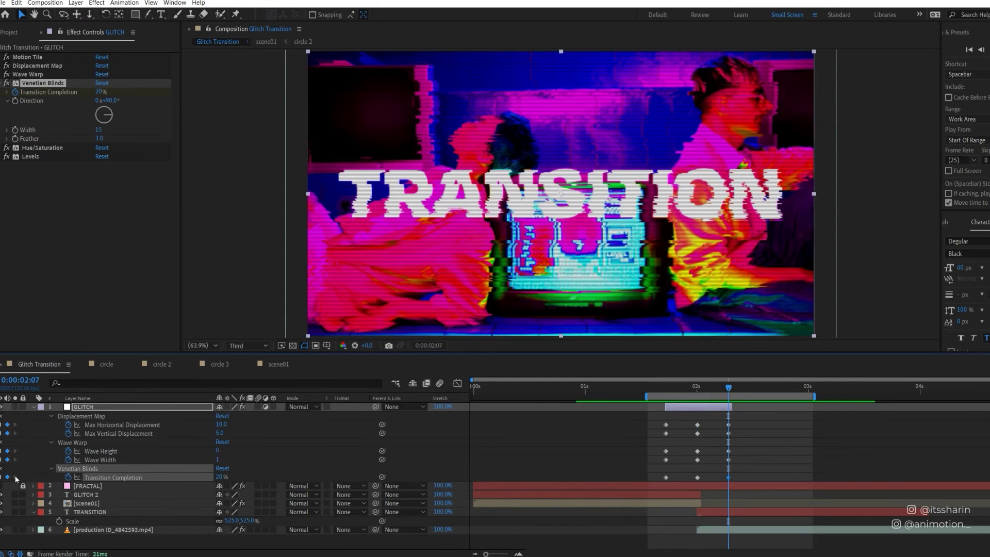
left_click(219, 477)
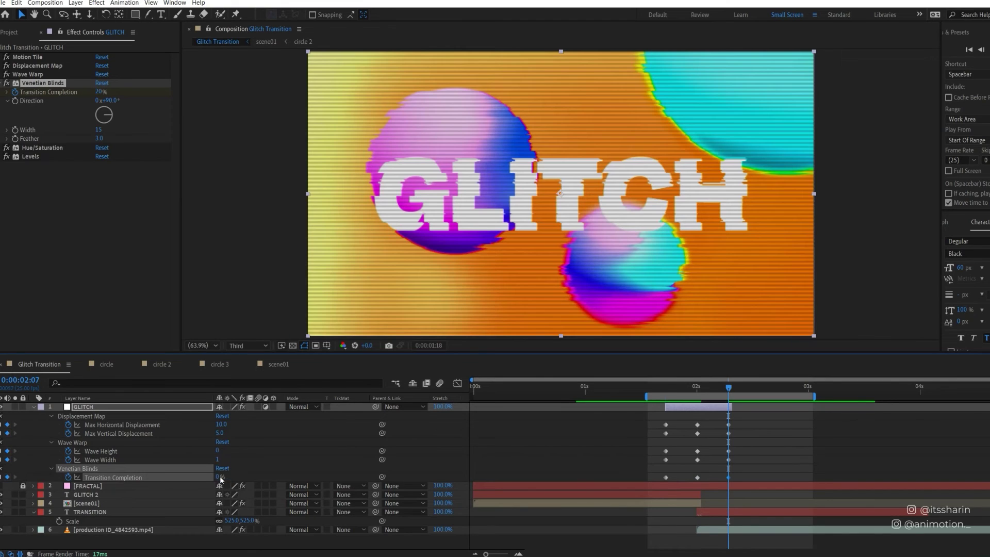
type("0")
key("Return")
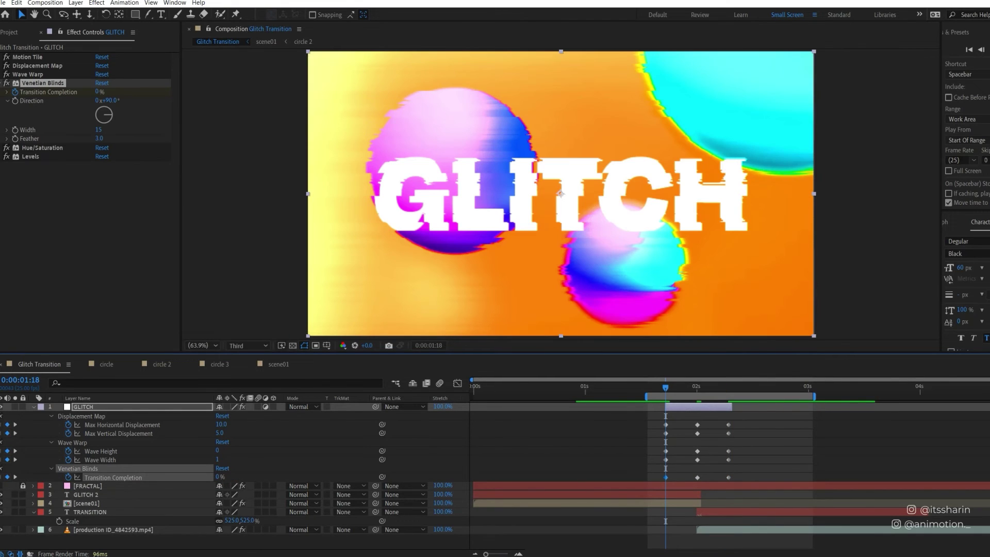
Keyframe Hue/Saturation Channel Range at 1:18, 2:00 and 2:07
left_click(7, 83)
left_click(6, 91)
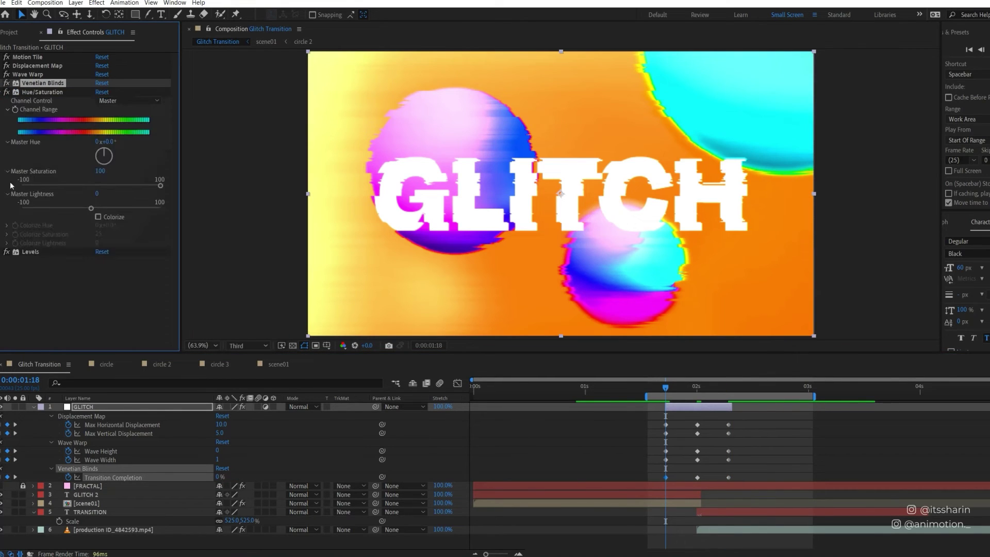
left_click(15, 110)
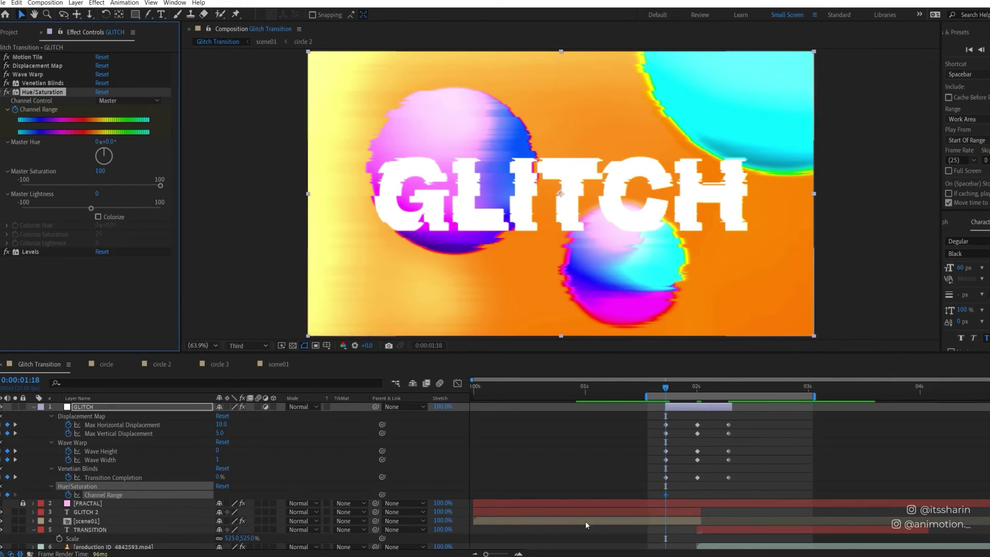
left_click(15, 477)
left_click(7, 495)
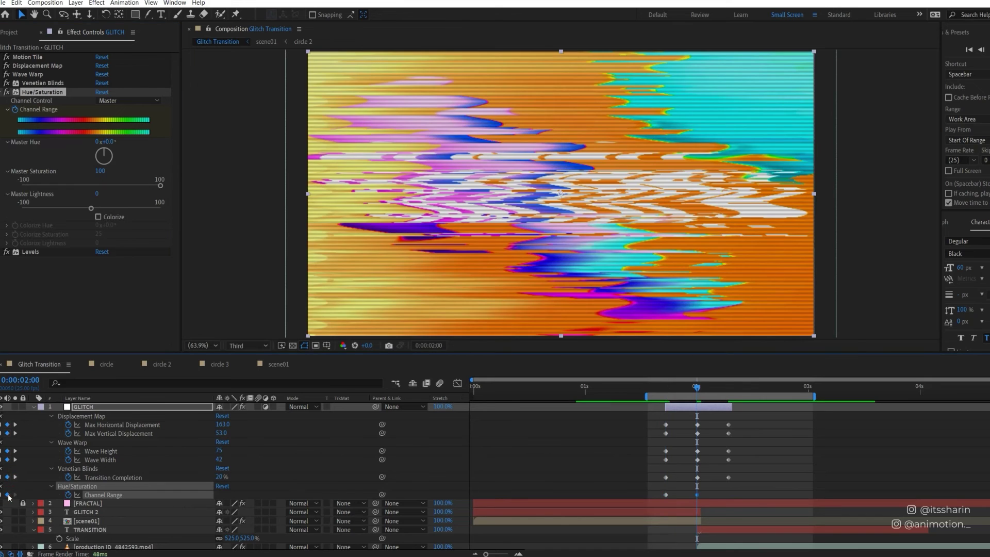
left_click(14, 477)
left_click(8, 494)
left_click(2, 496)
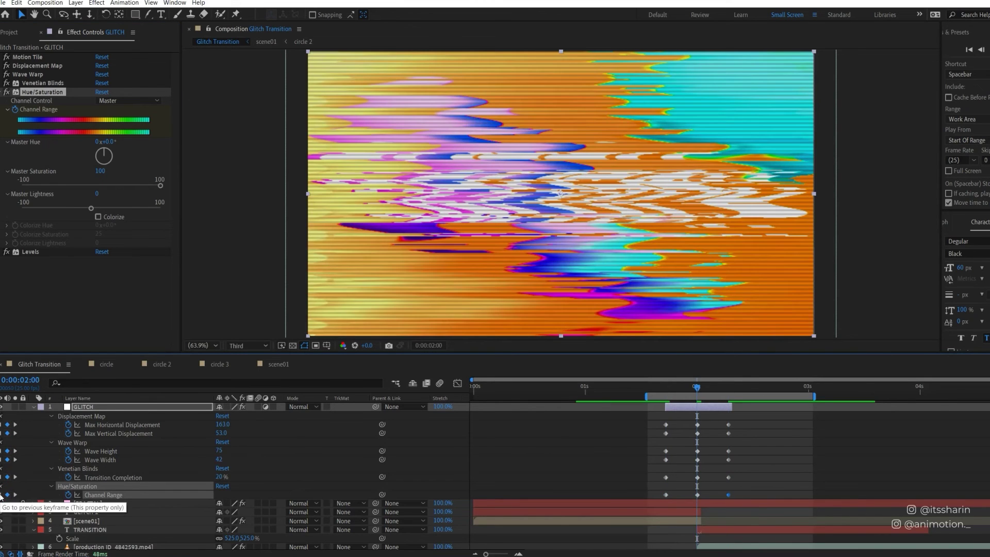
left_click(2, 495)
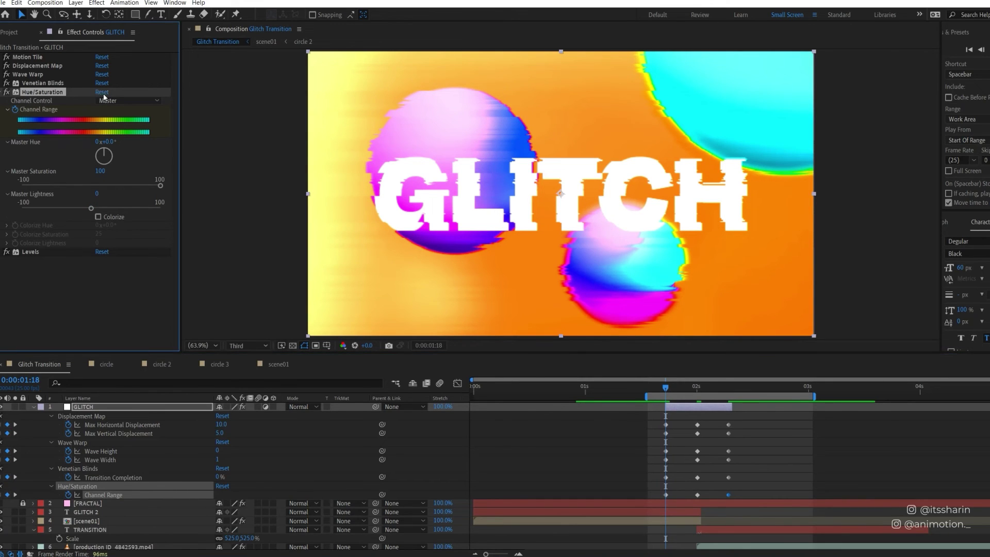
key("k")
left_click(3, 93)
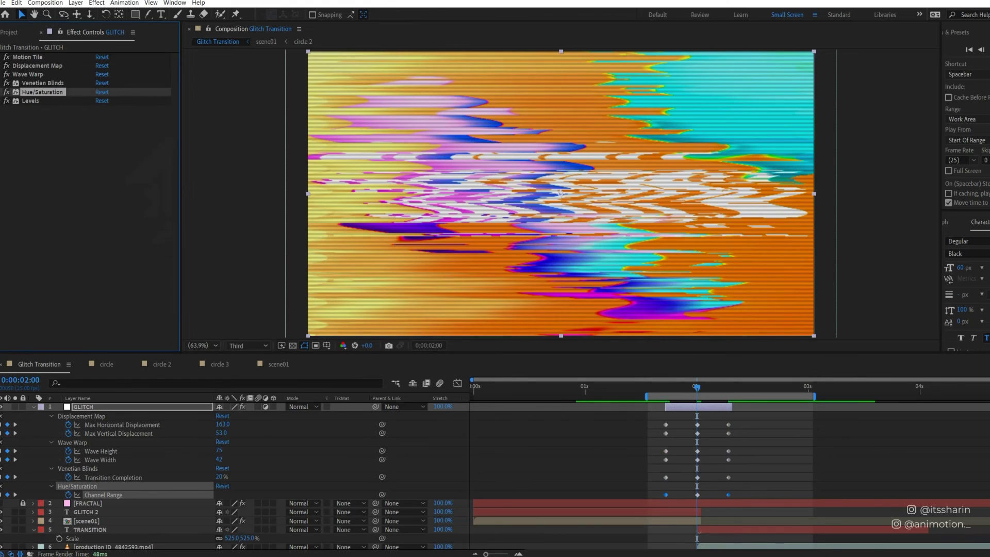
Keyframe Levels at default for 1:18 and 2:07, Input White 144 at 2:00, and select the 2:00 keyframes
left_click(2, 100)
left_click(15, 118)
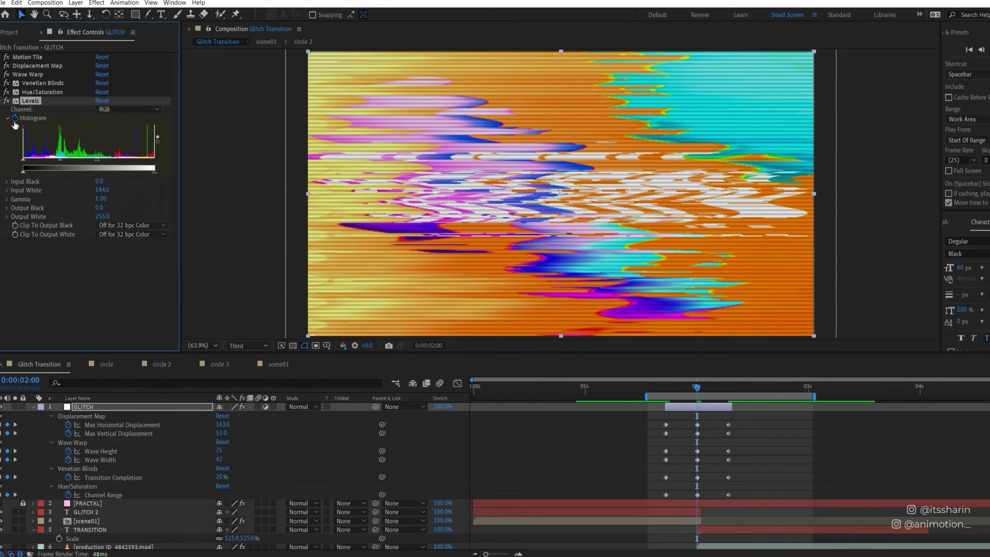
key("u")
key("u")
key("j")
left_click(7, 512)
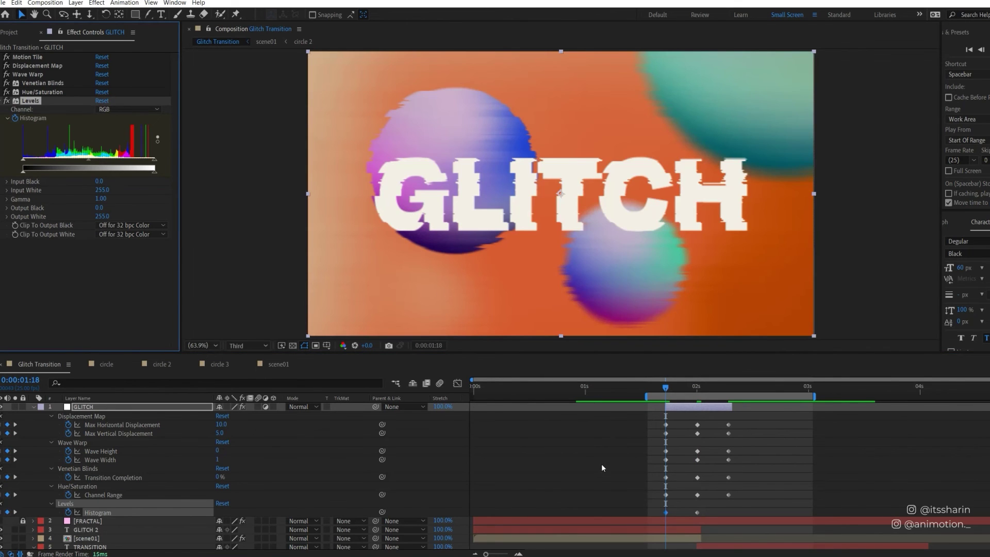
key("k")
key("k")
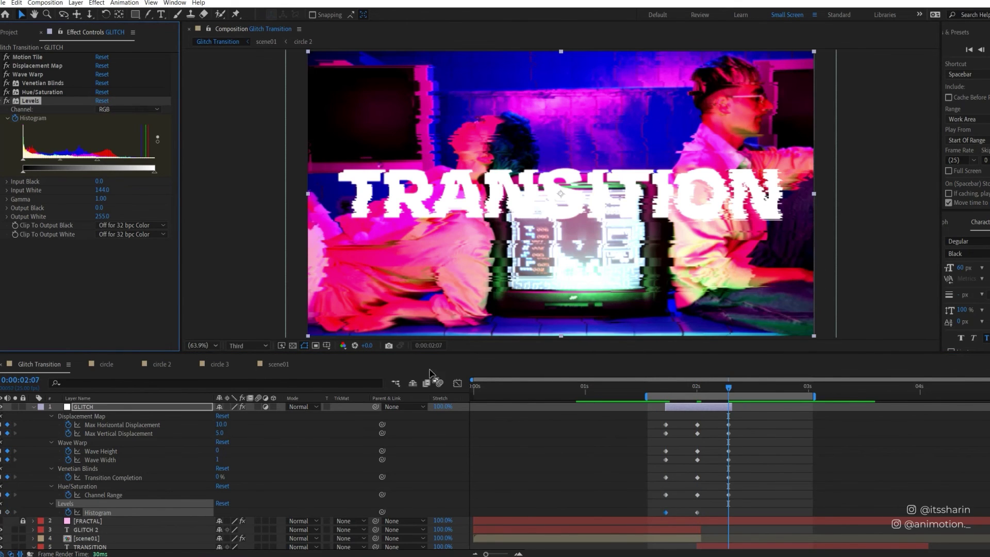
left_click(100, 103)
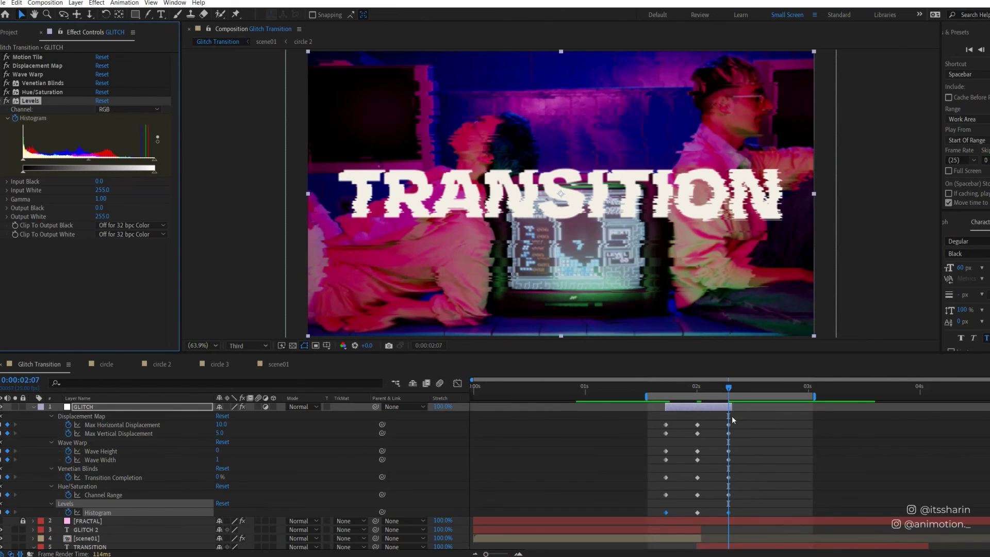
left_click_drag(710, 419, 688, 520)
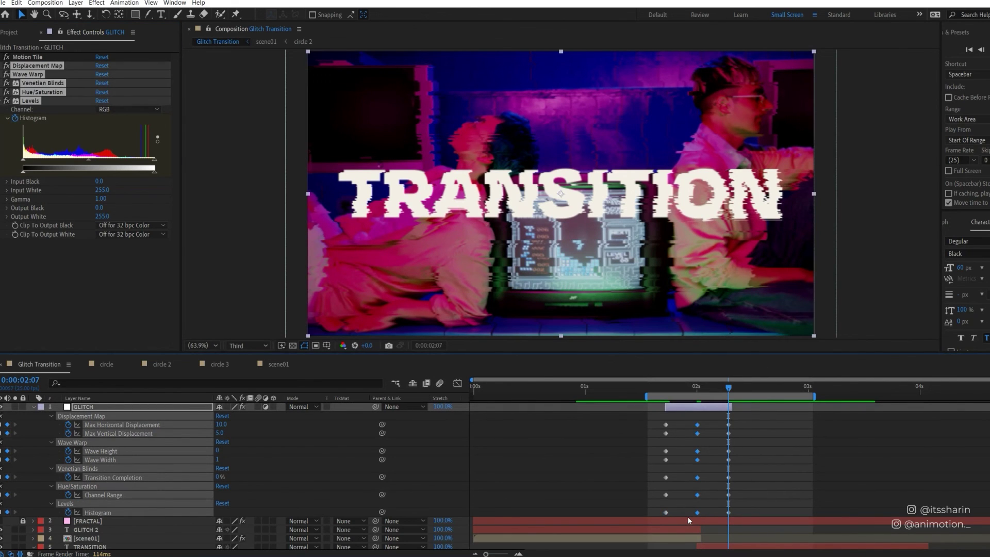
Apply Easy Ease (F9) to the selected 2:00 keyframes across all GLITCH effects
key("F9")
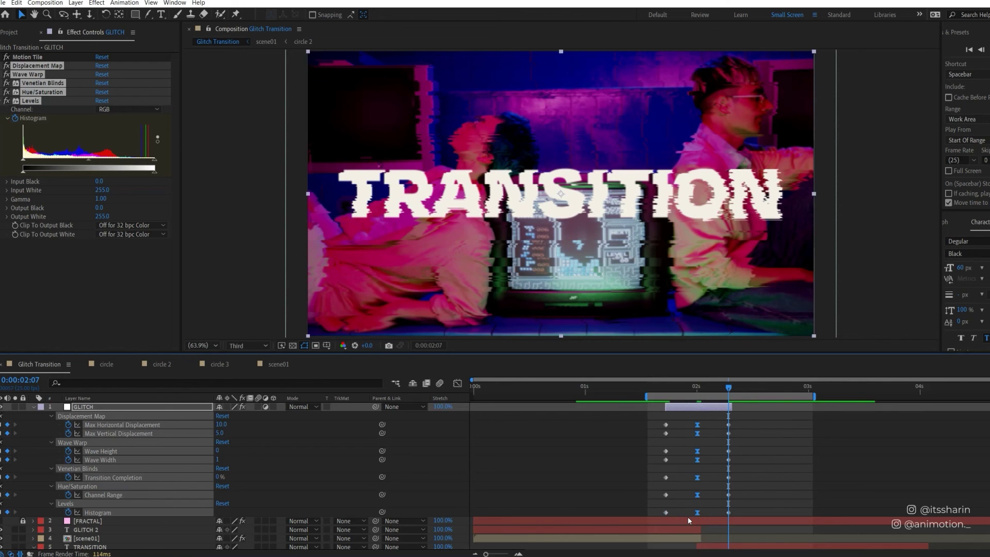